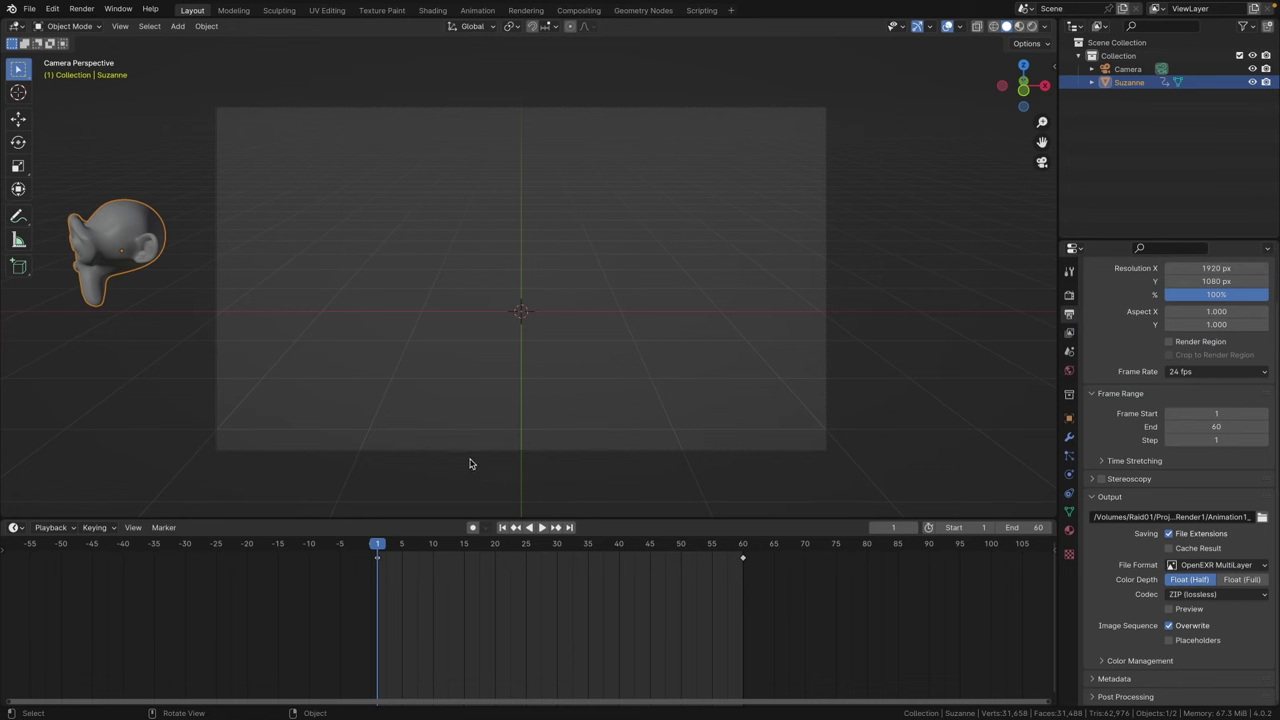
Step: Play Suzanne's left-to-right animation, stop it, and park the timeline at frame 30
key("space")
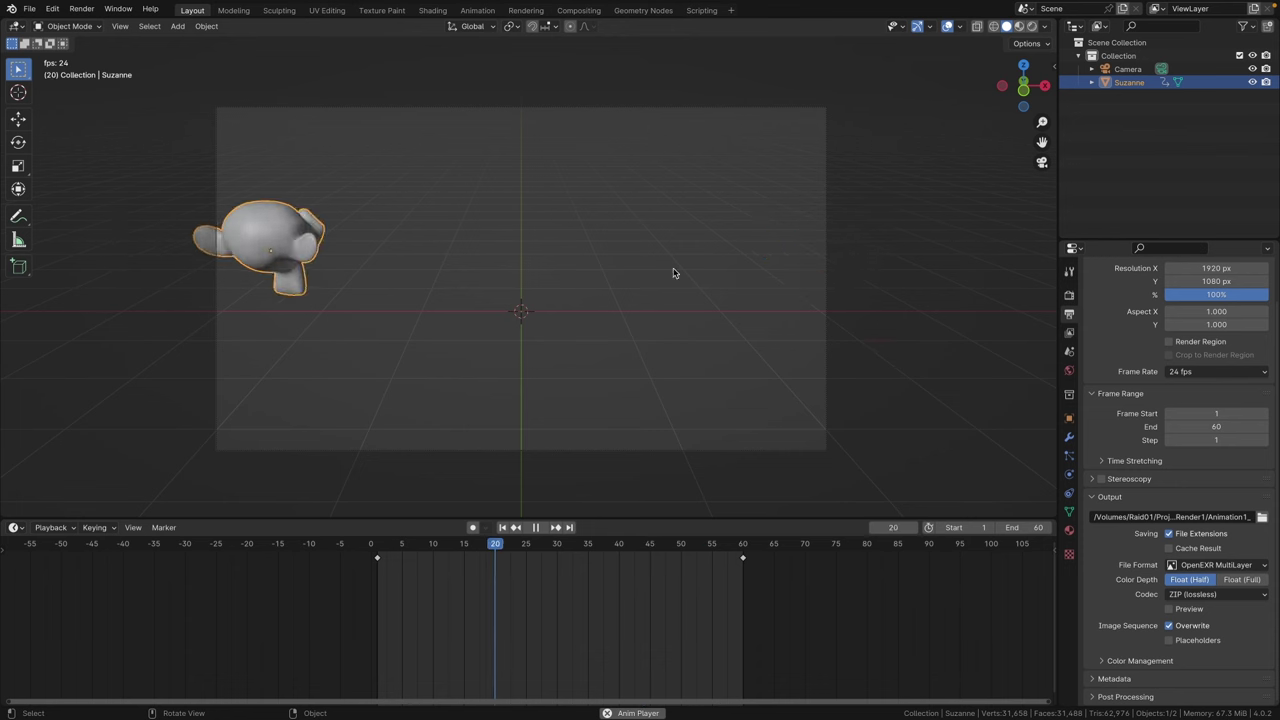
key("space")
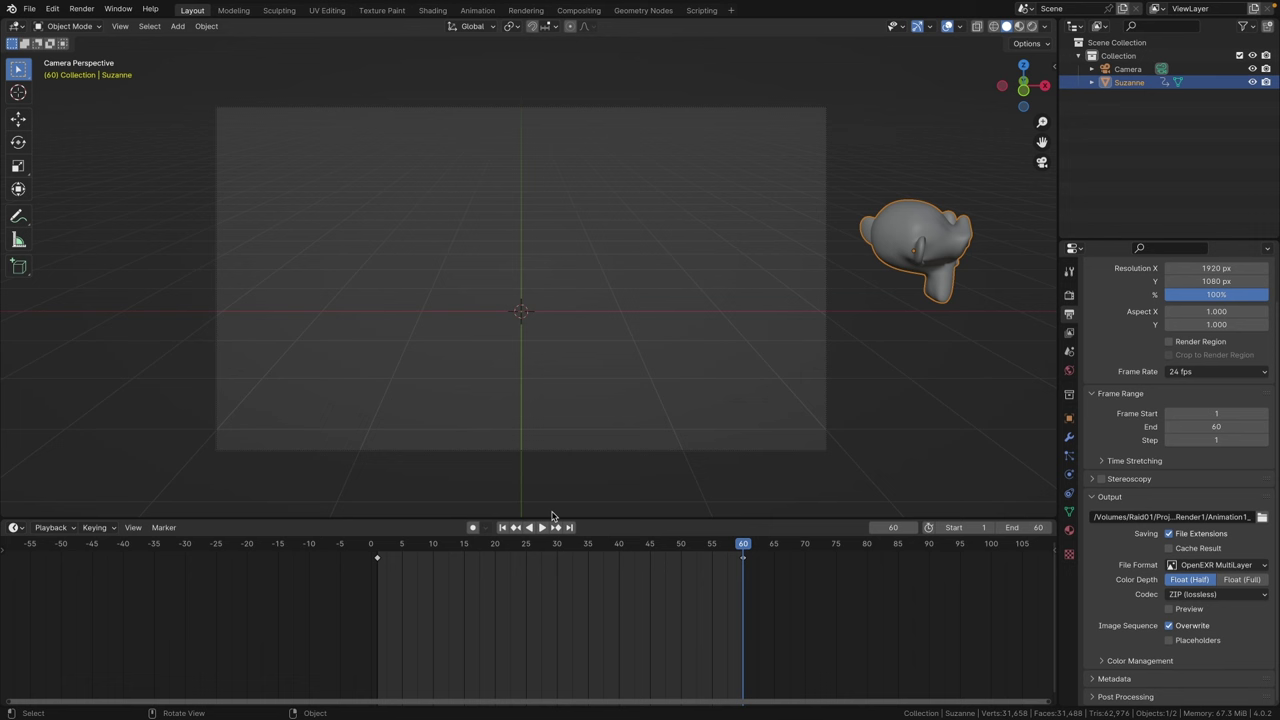
mouse_move(556, 543)
left_mouse_down()
mouse_move(528, 543)
mouse_move(557, 543)
left_mouse_up()
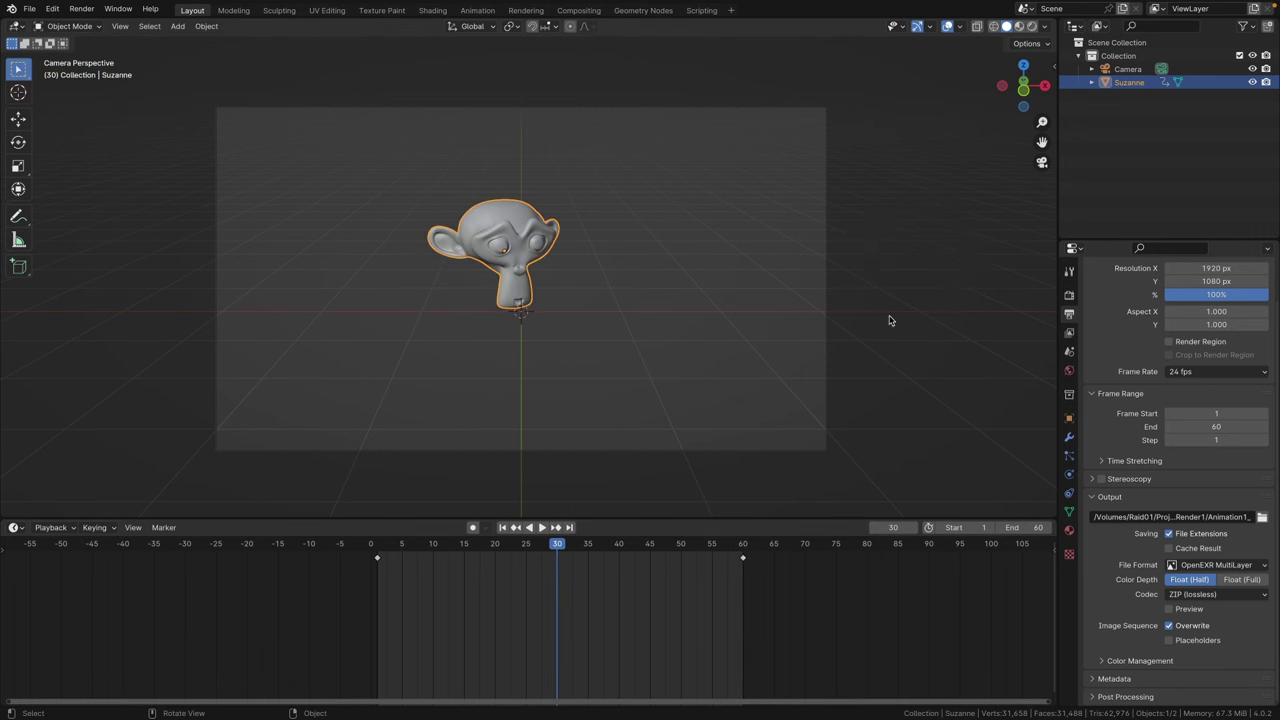
Step: Confirm Cycles is the render engine and the view layer's Vector pass is ticked
left_click(1069, 295)
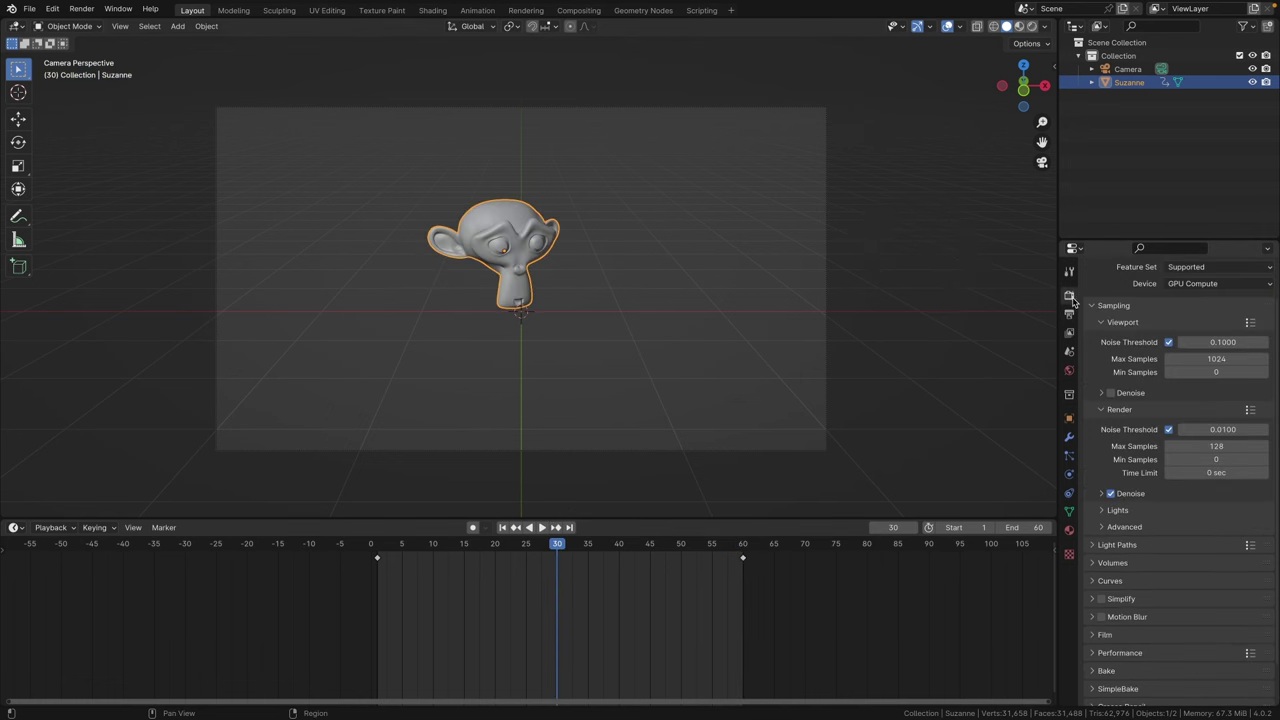
scroll(1160, 320, "up", 2)
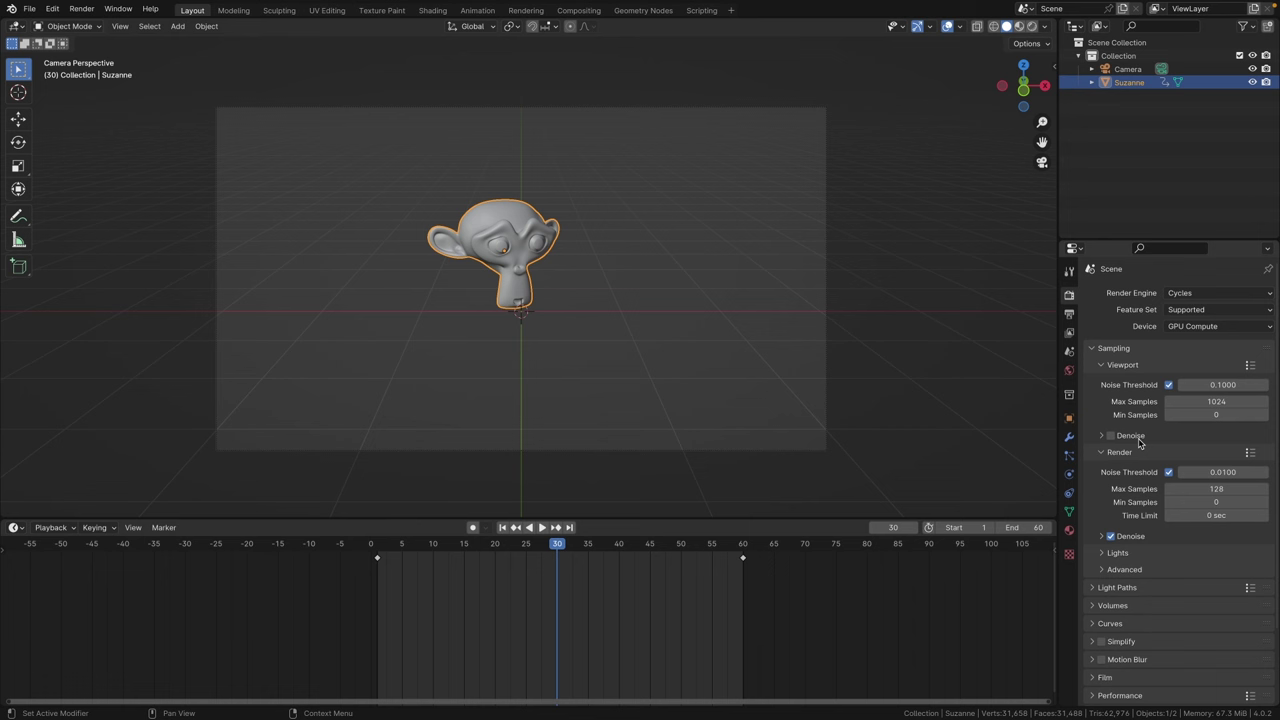
left_click(1070, 335)
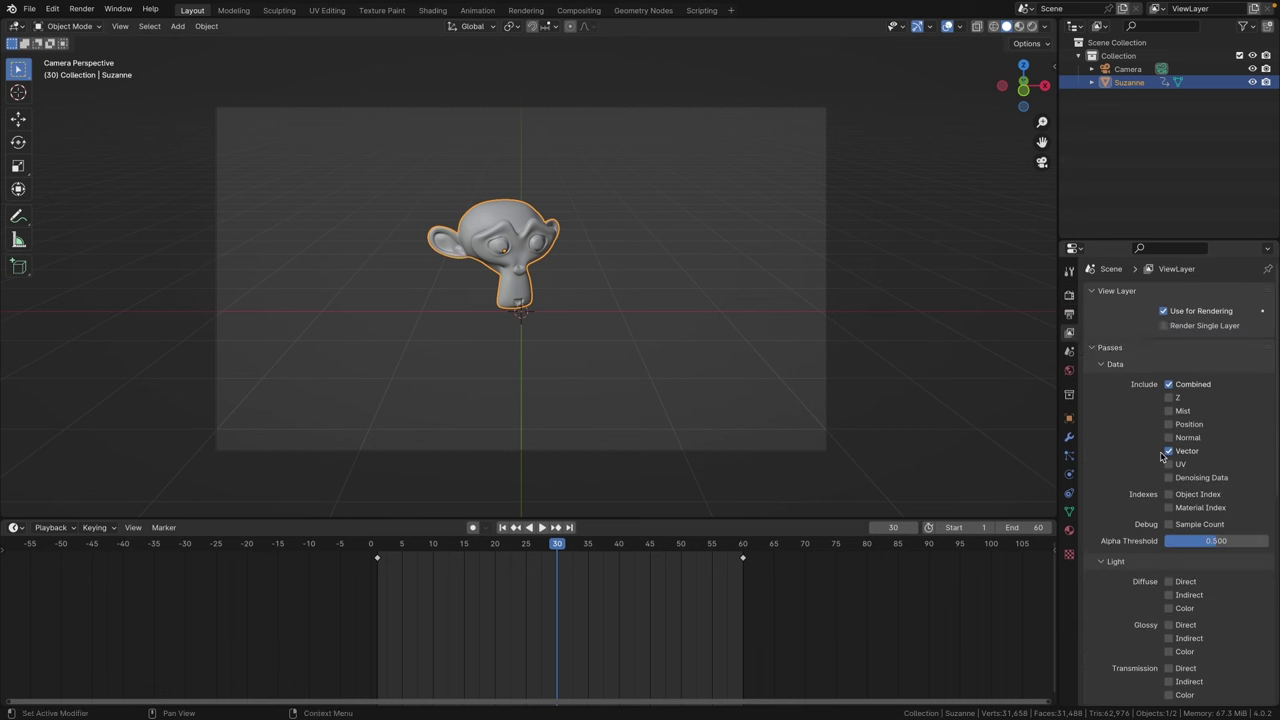
scroll(1145, 477, "down", 1)
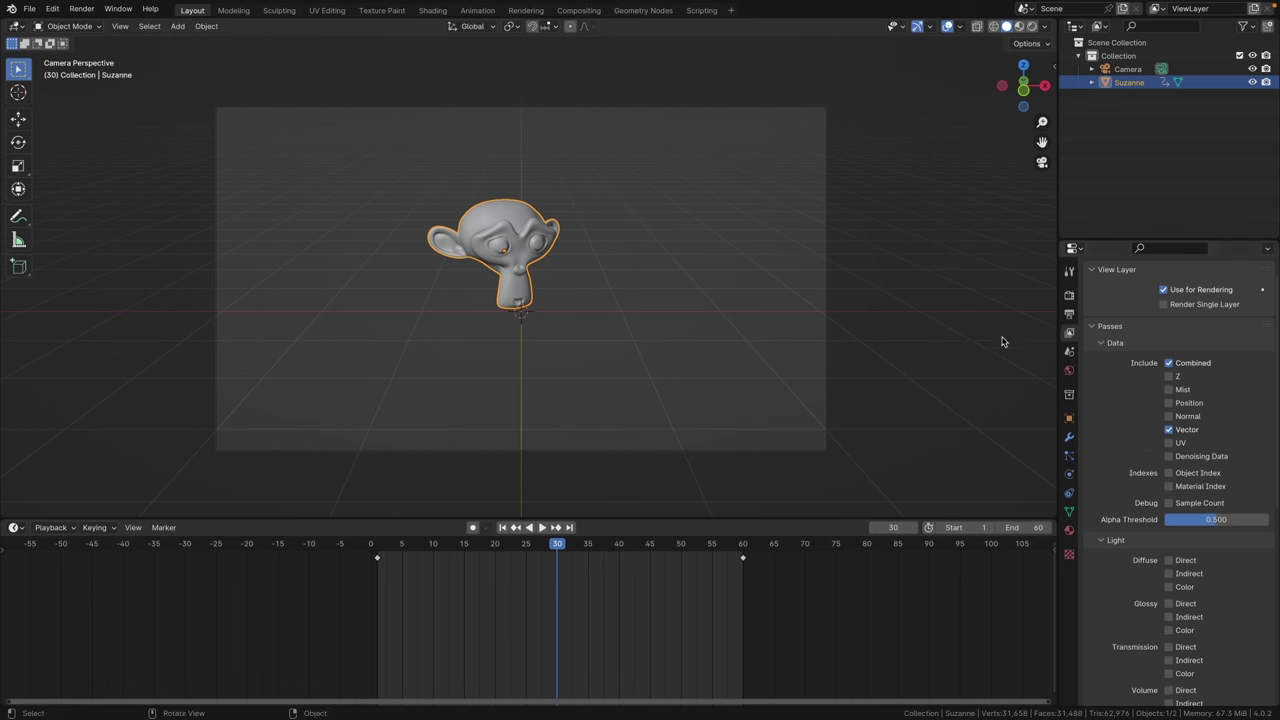
Step: Keep OpenEXR MultiLayer as the output file format and rewind the timeline to frame 1
left_click(1070, 316)
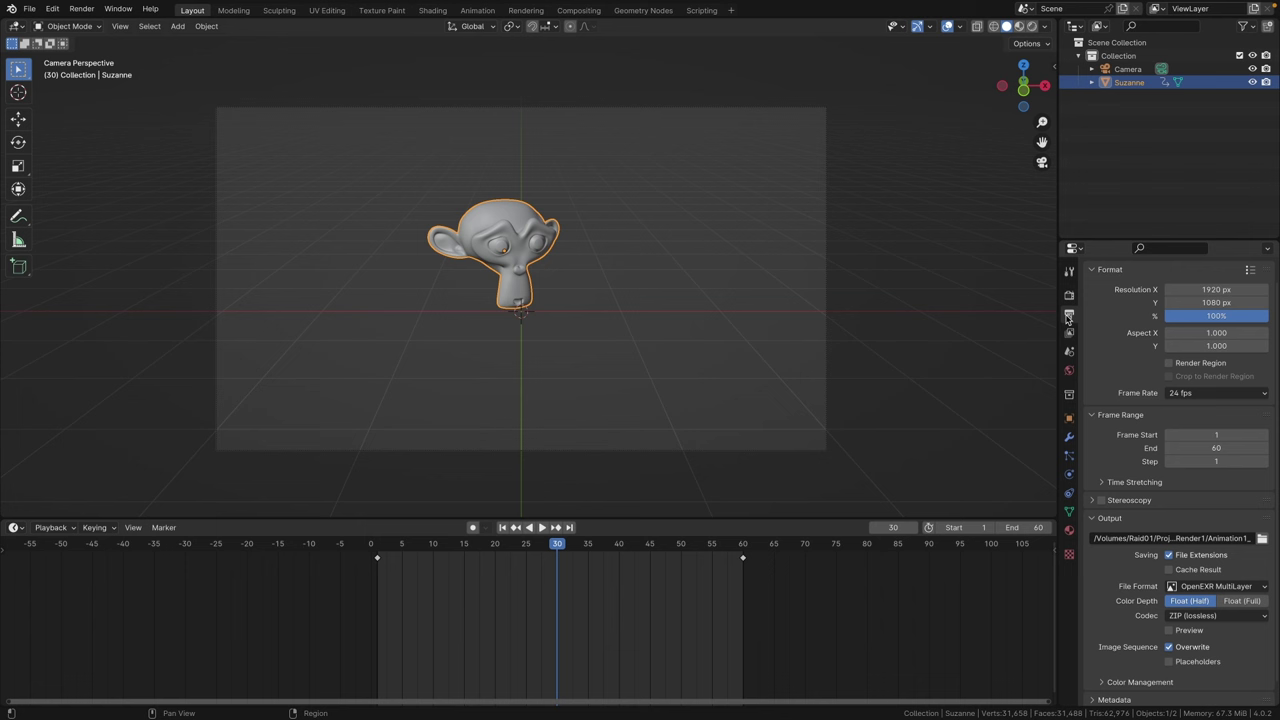
scroll(1116, 430, "down", 1)
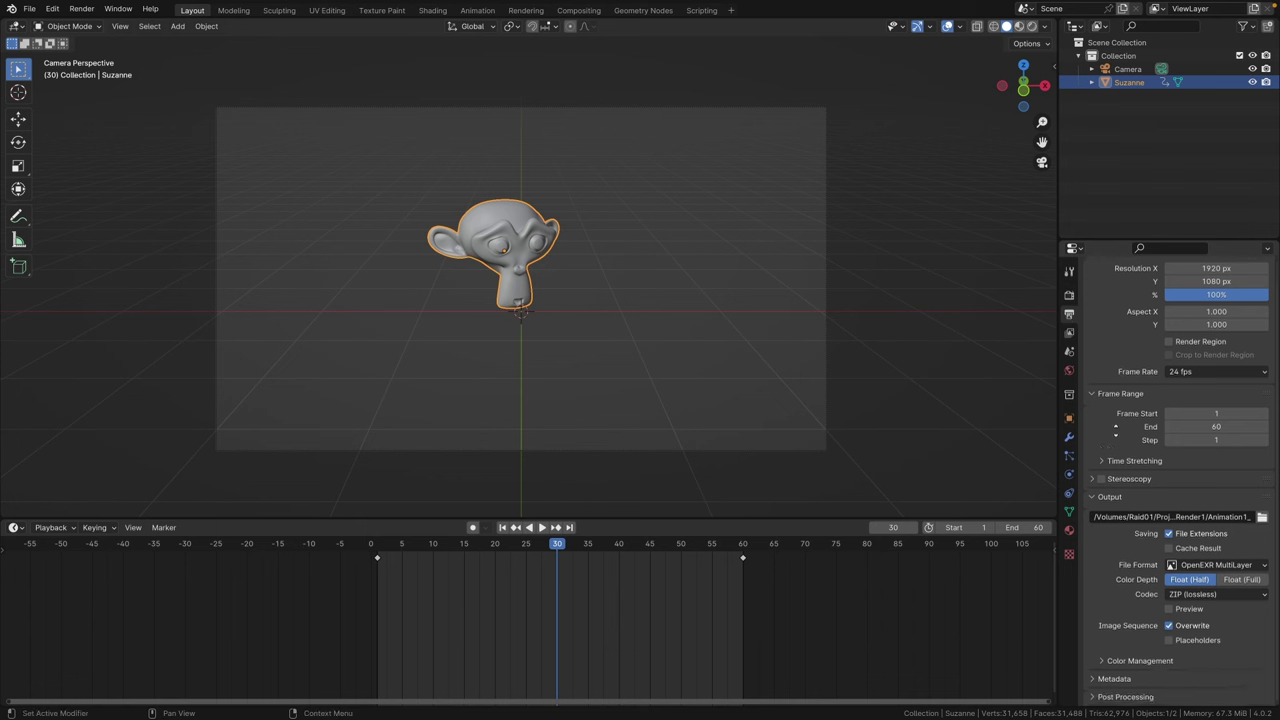
left_click(1229, 566)
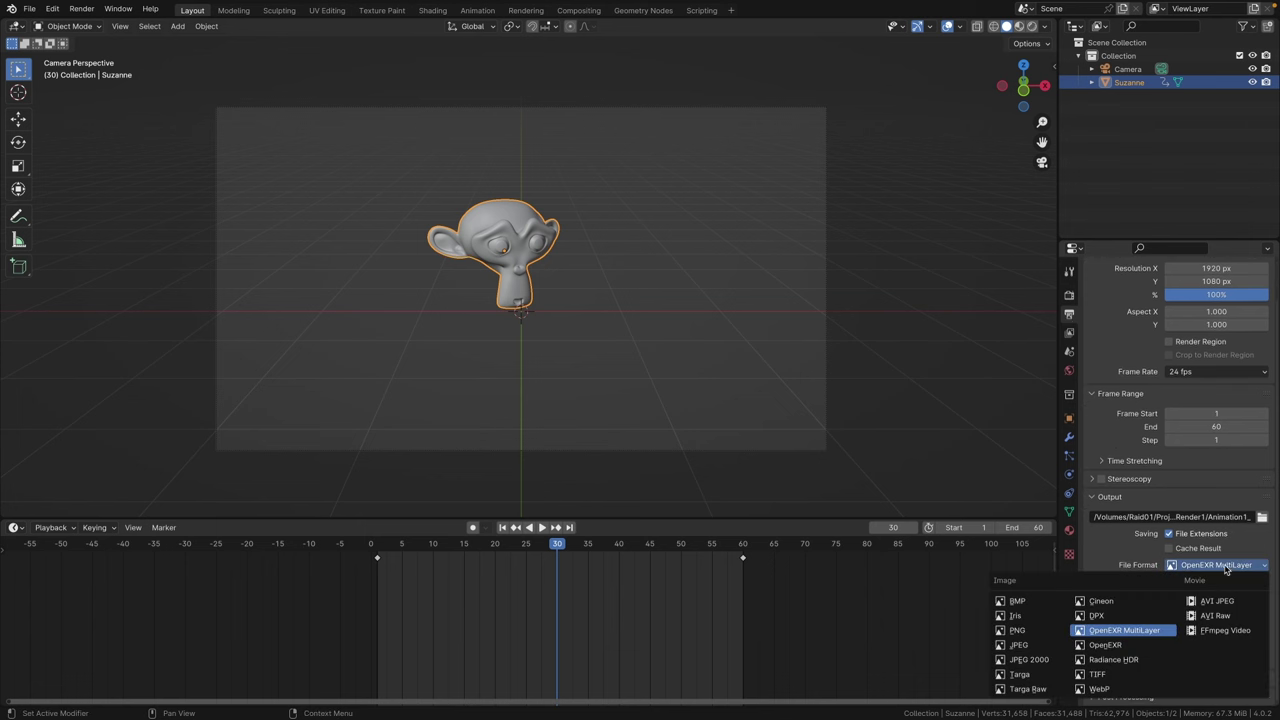
left_click(1147, 632)
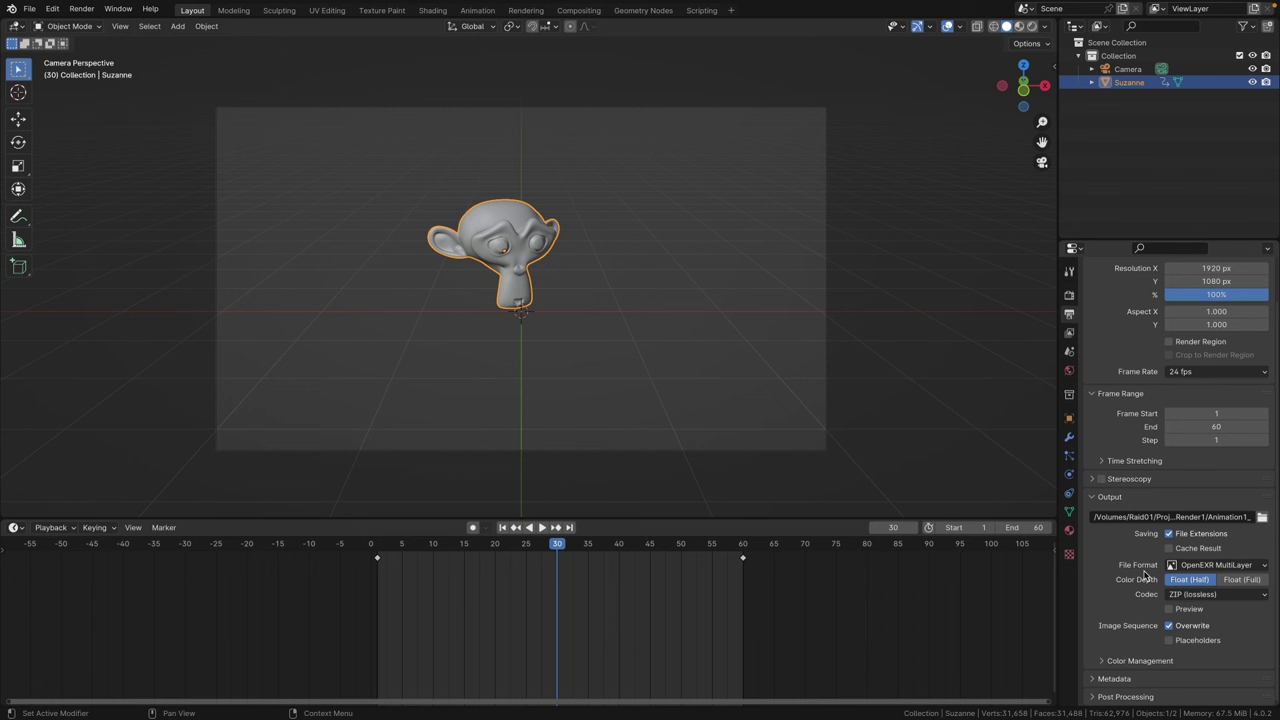
left_click(502, 529)
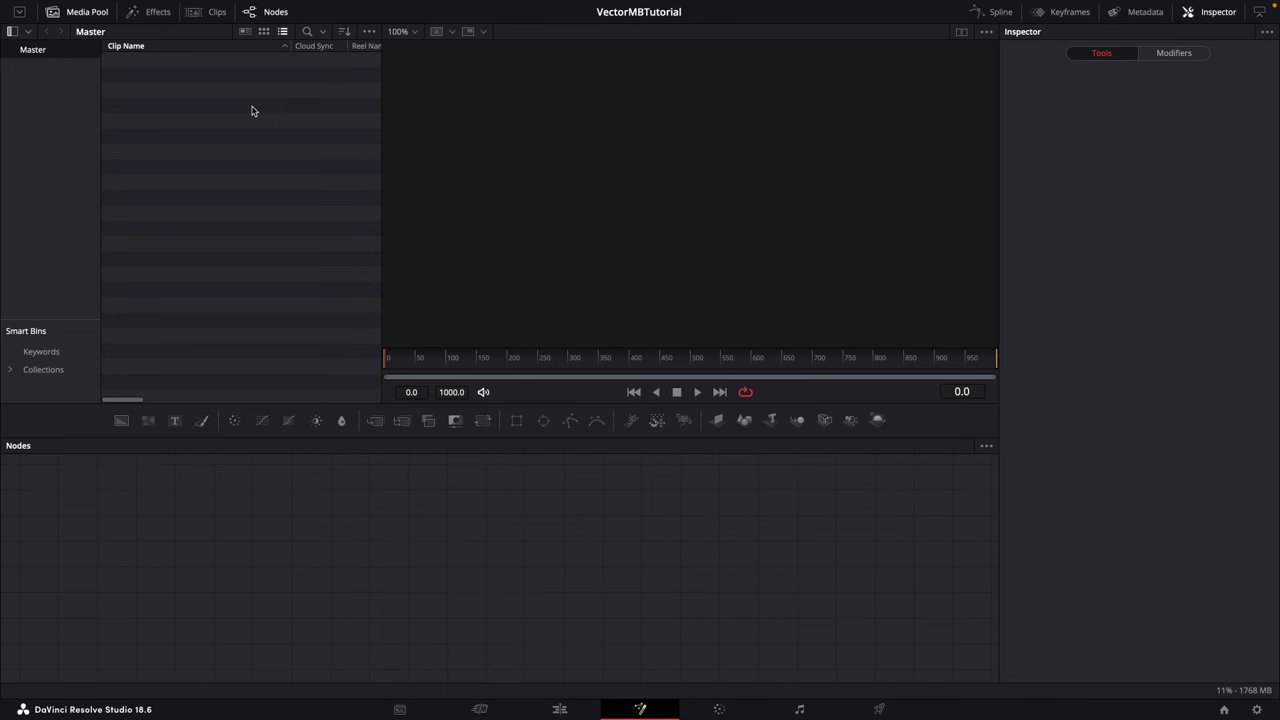
Step: Dismiss the Media Pool's context menu, then hide and reshow the Media Pool
right_click(198, 161)
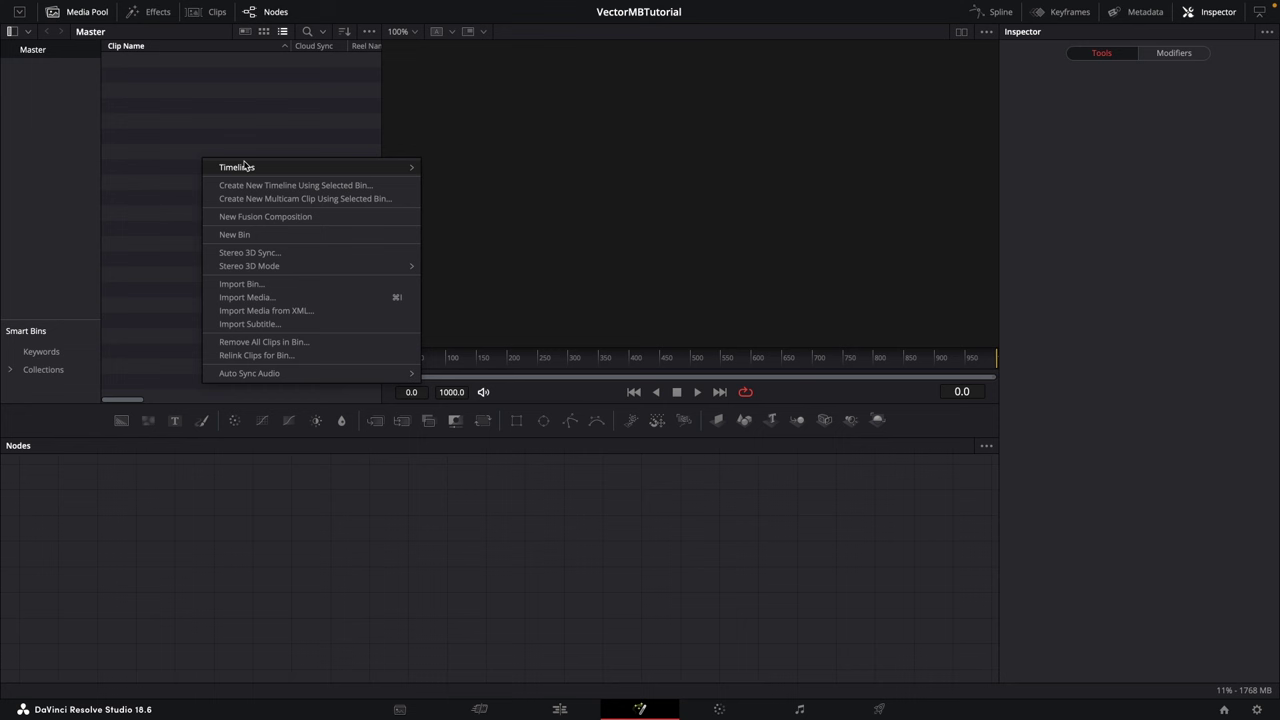
left_click(203, 113)
left_click(70, 14)
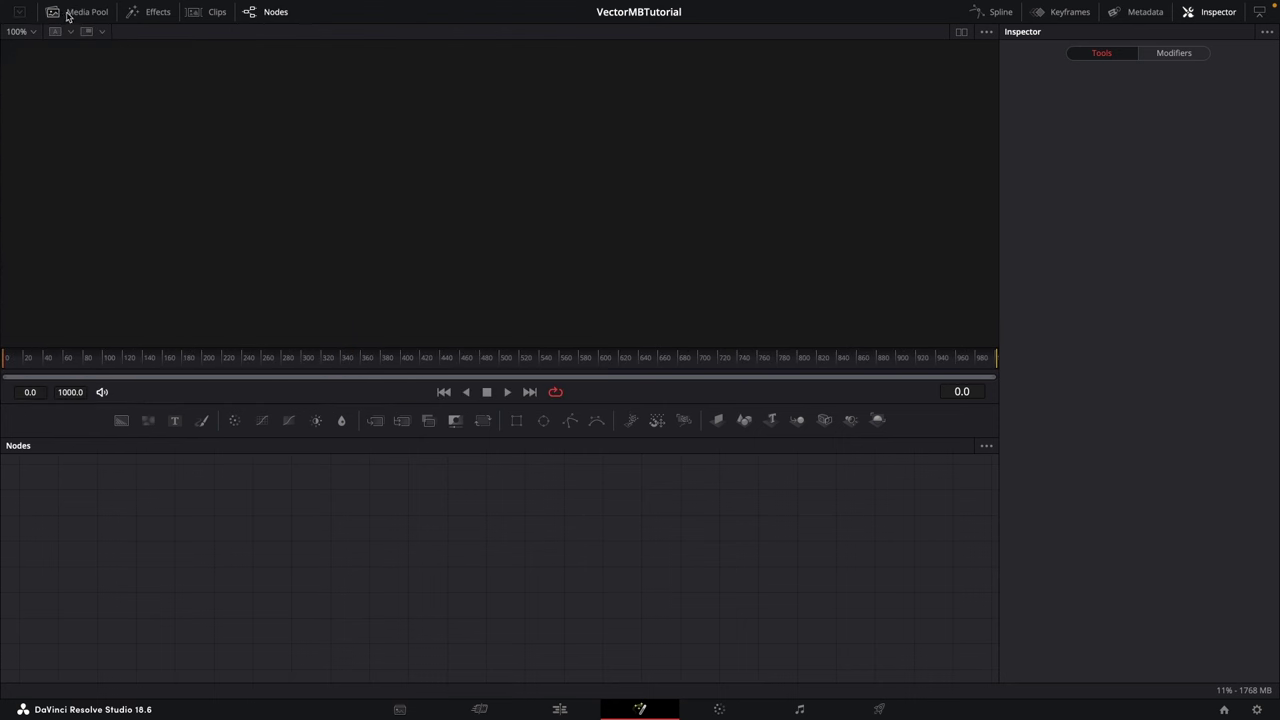
left_click(86, 15)
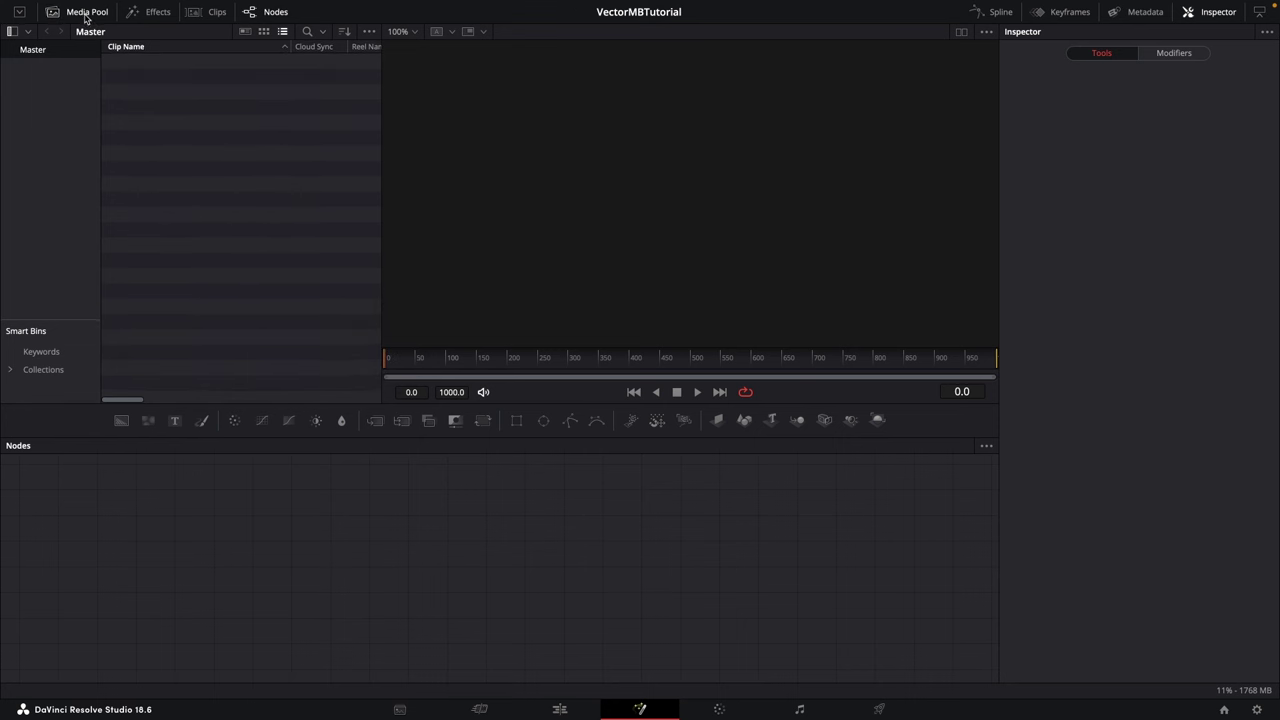
Step: Import Animation1_0001 through Animation1_0060.exr from the Render1 folder into the Media Pool
right_click(197, 175)
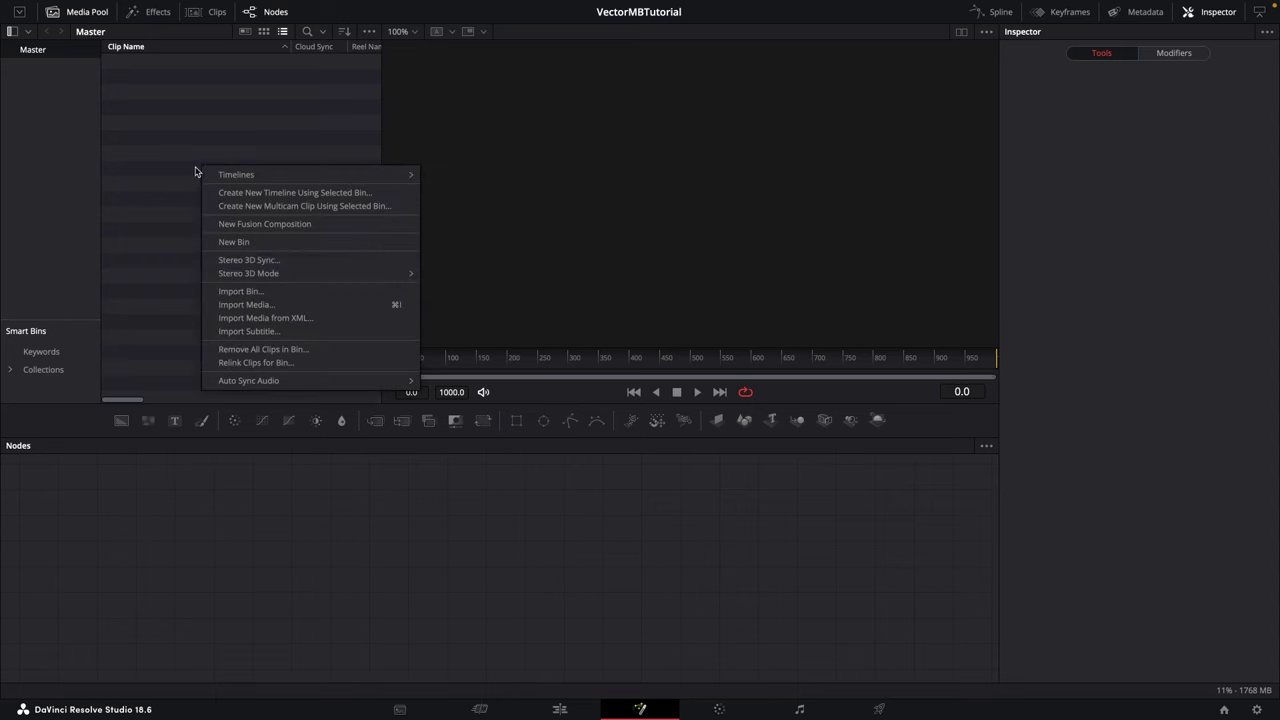
left_click(245, 304)
left_click(543, 120)
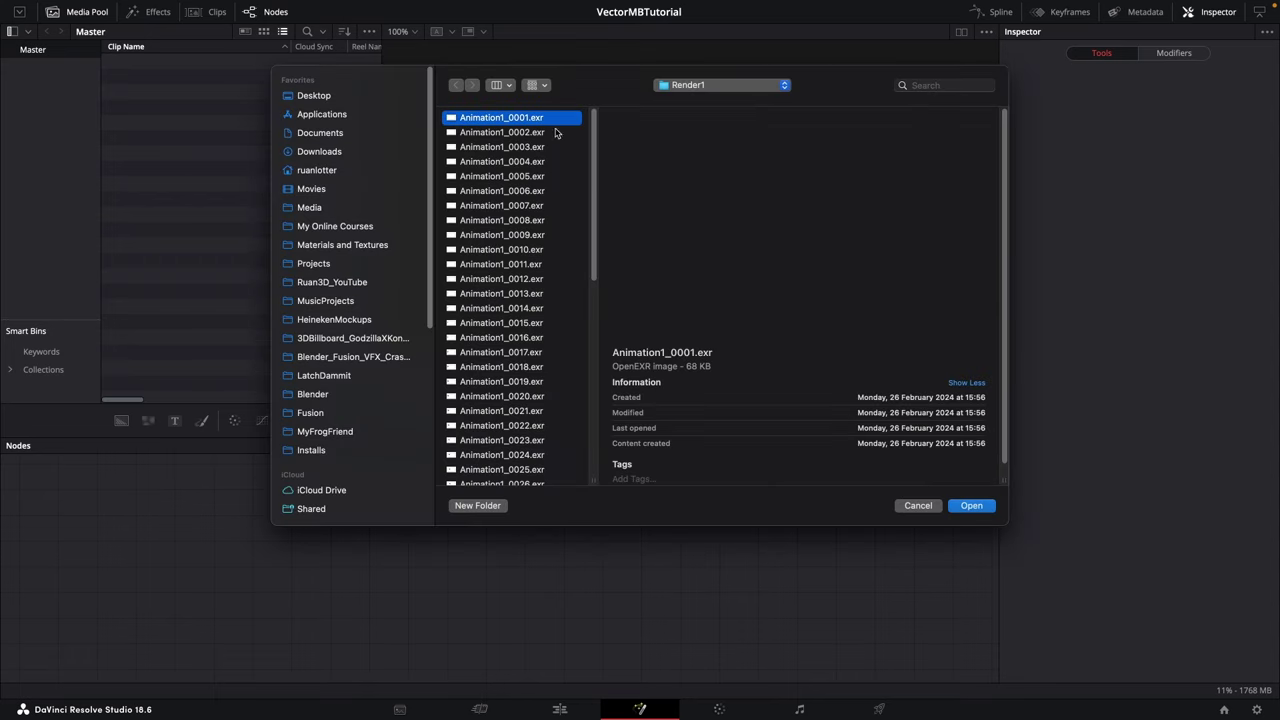
left_click_drag(594, 143, 568, 475)
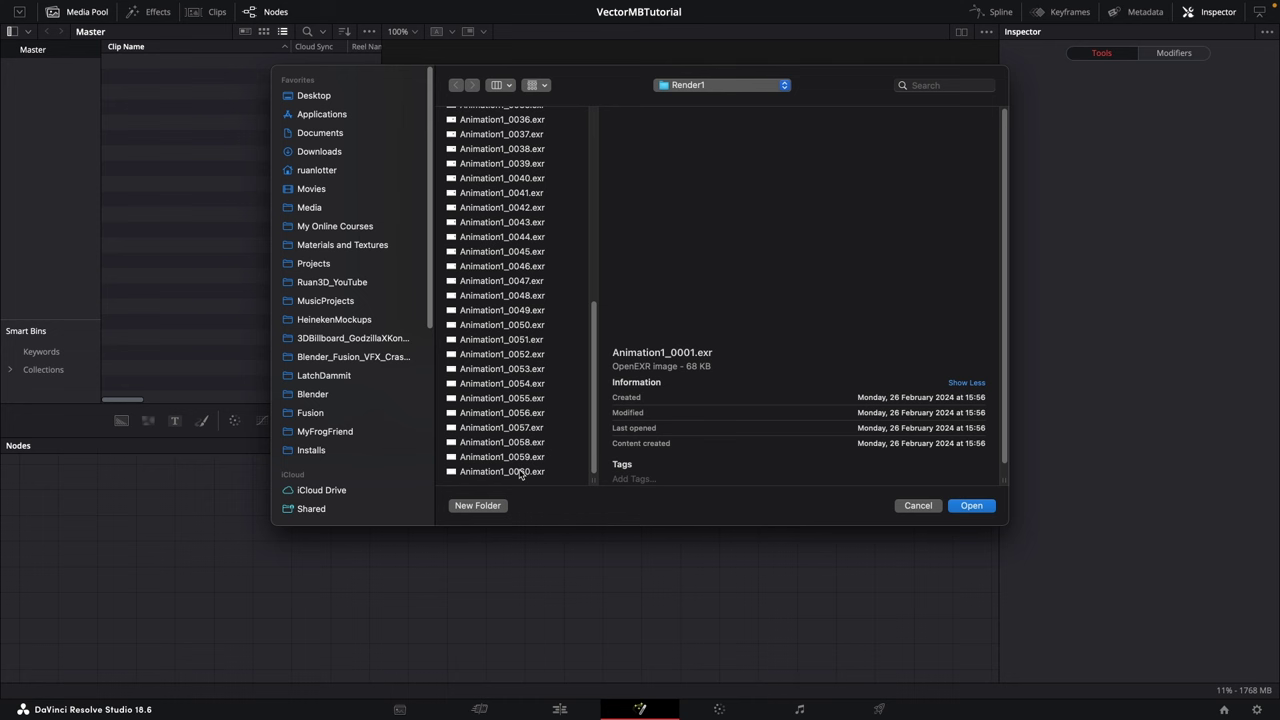
left_click(519, 472, "shift")
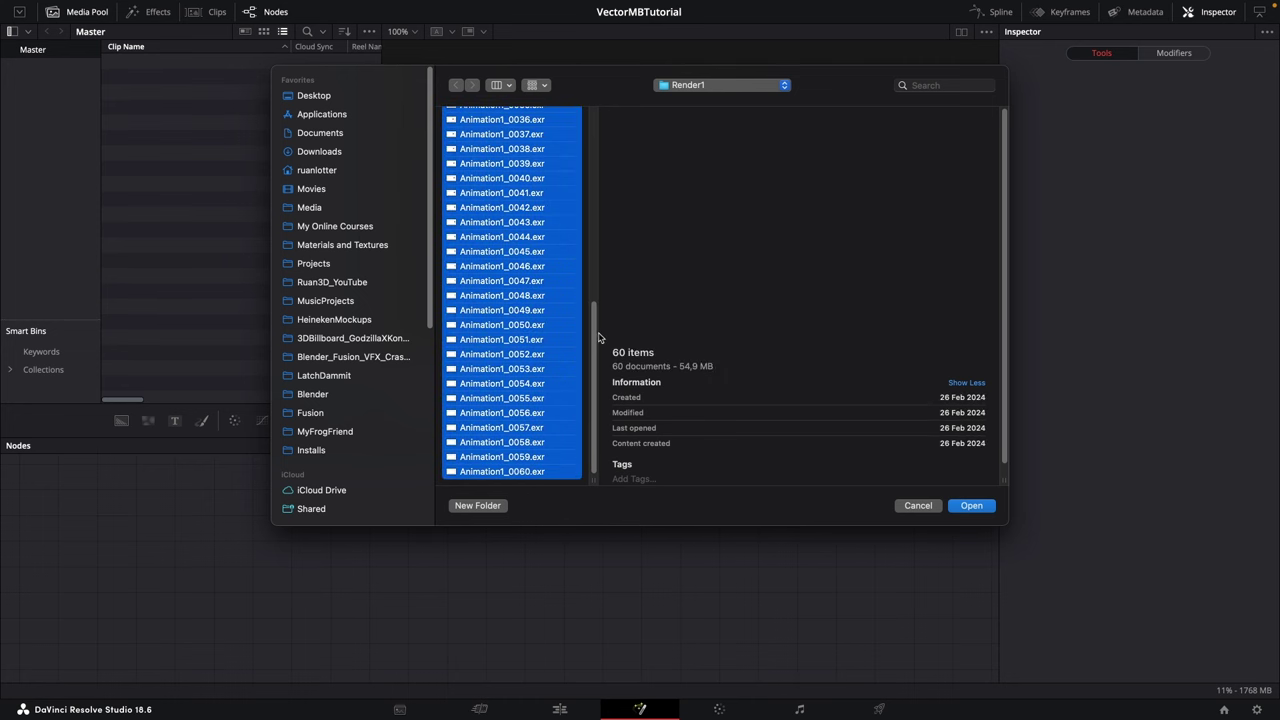
left_click_drag(599, 338, 603, 112)
left_click(971, 505)
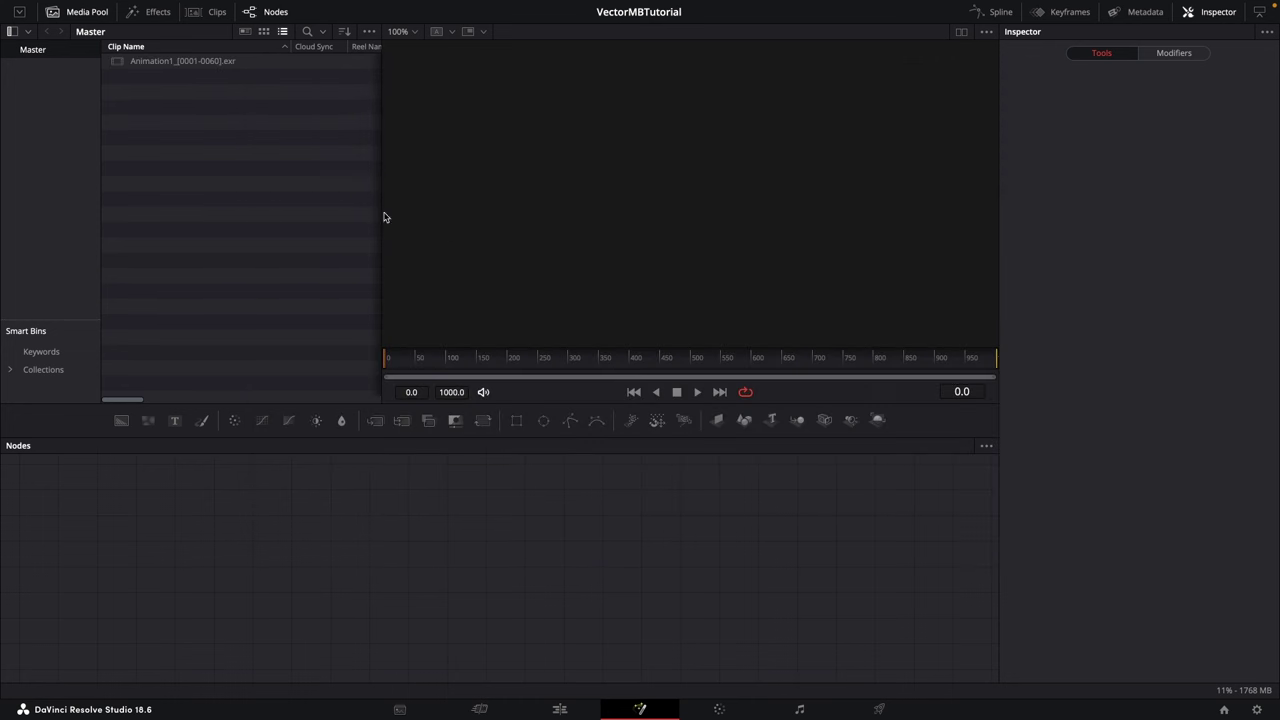
Step: Open the imported EXR clip's attributes and confirm them unchanged
right_click(177, 66)
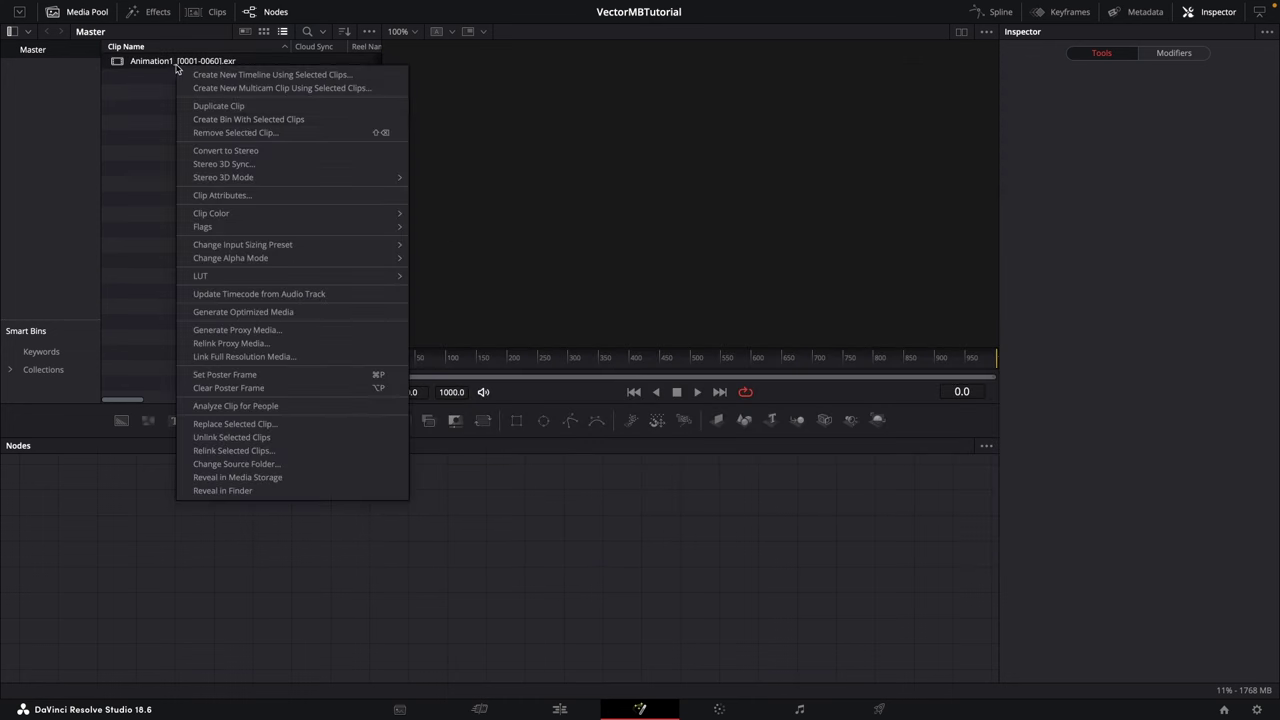
left_click(215, 196)
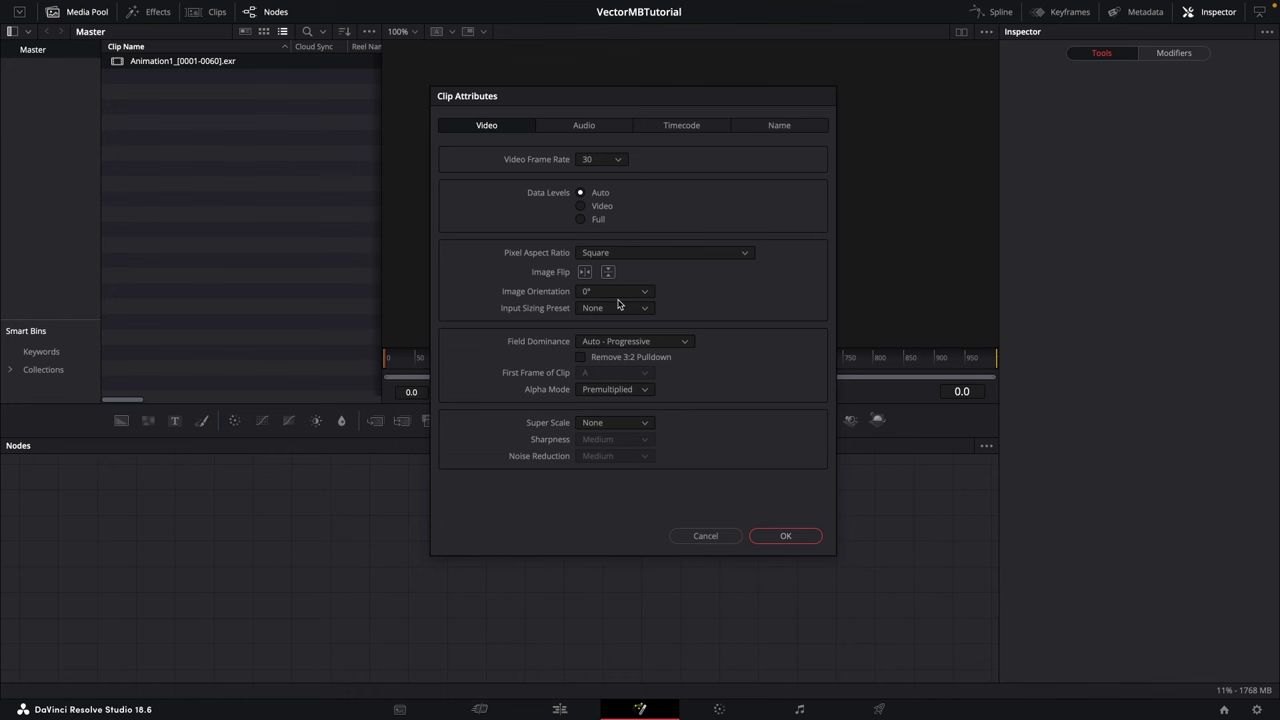
left_click(783, 535)
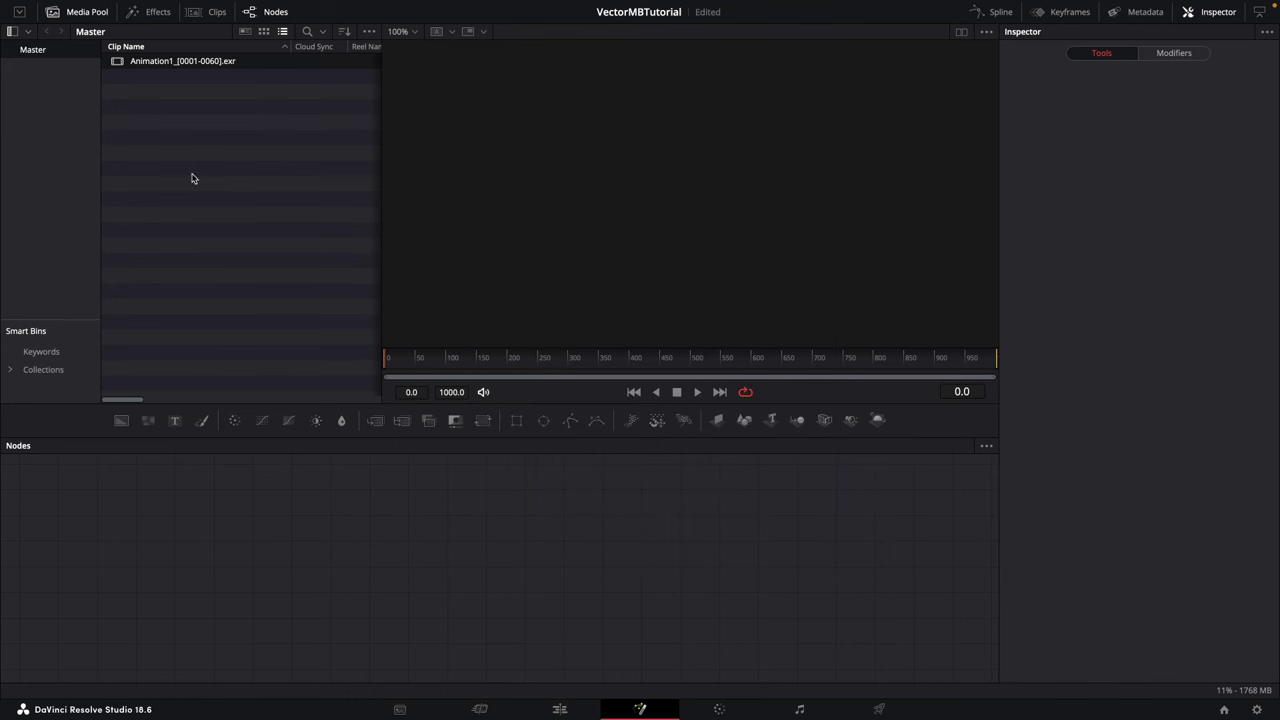
Step: Create a new Fusion composition named Motionblur, keeping the default duration
right_click(209, 158)
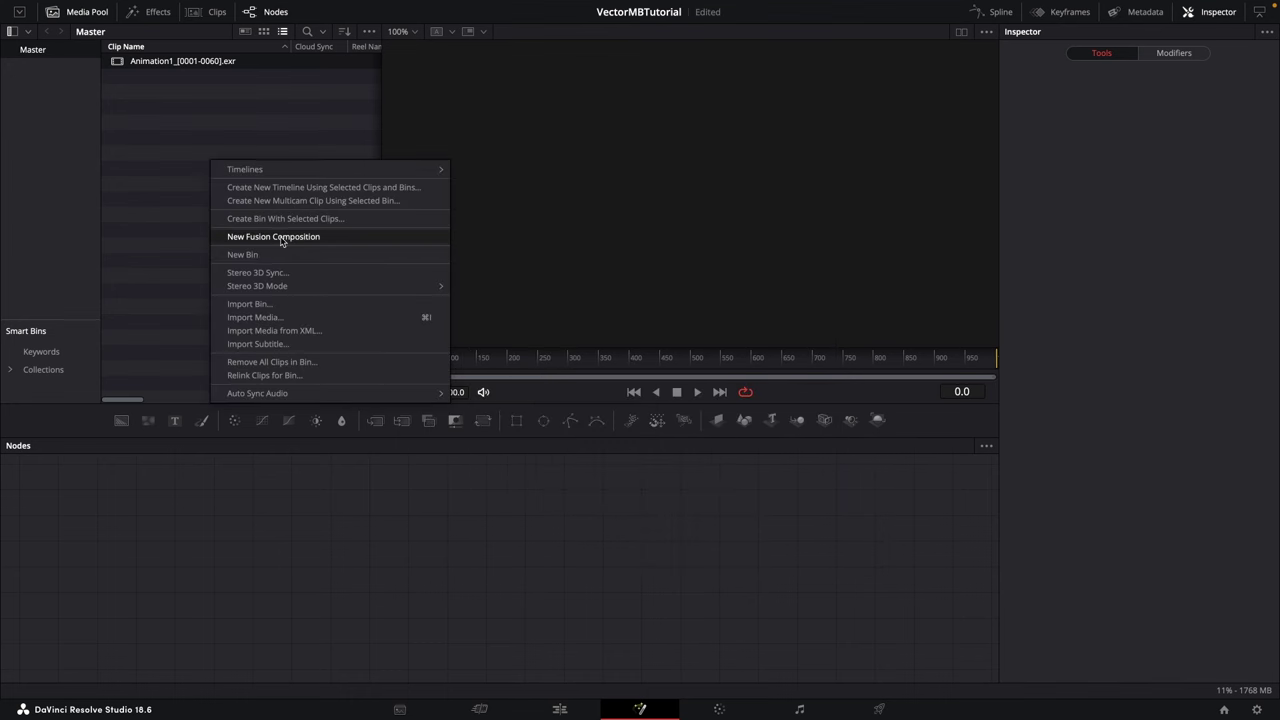
left_click(170, 214)
right_click(224, 149)
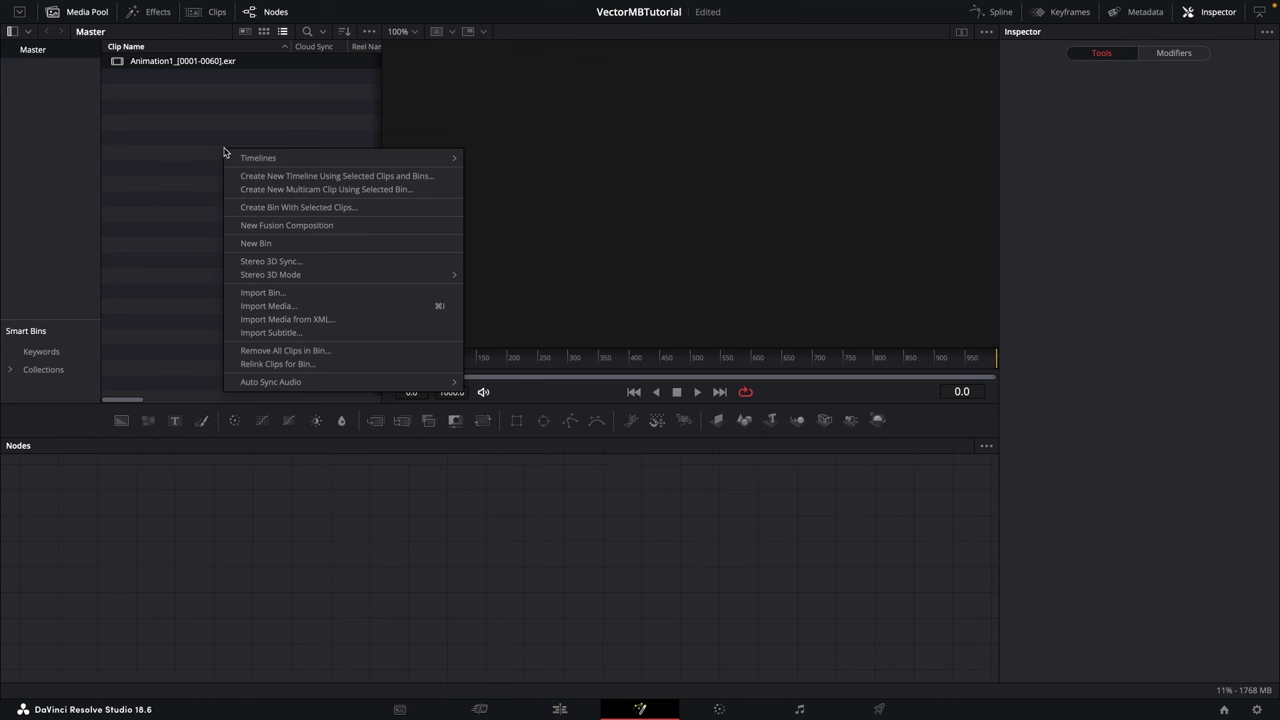
left_click(337, 230)
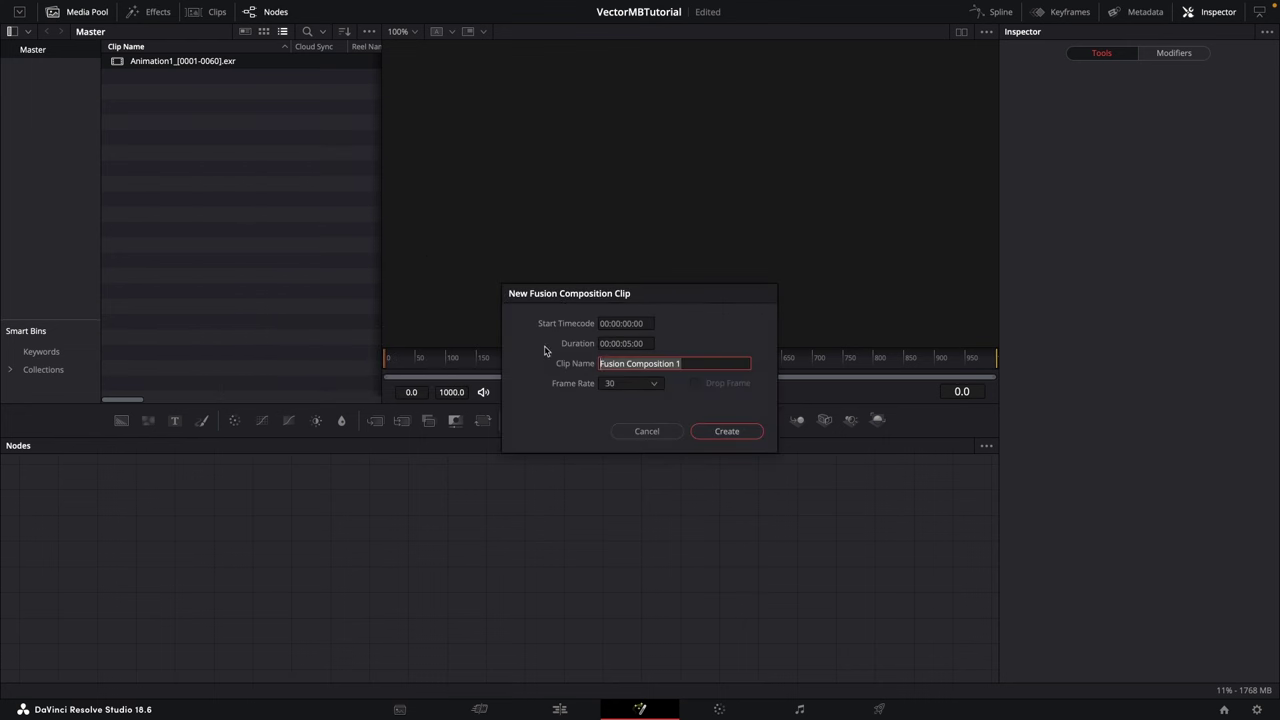
type("Motionblur")
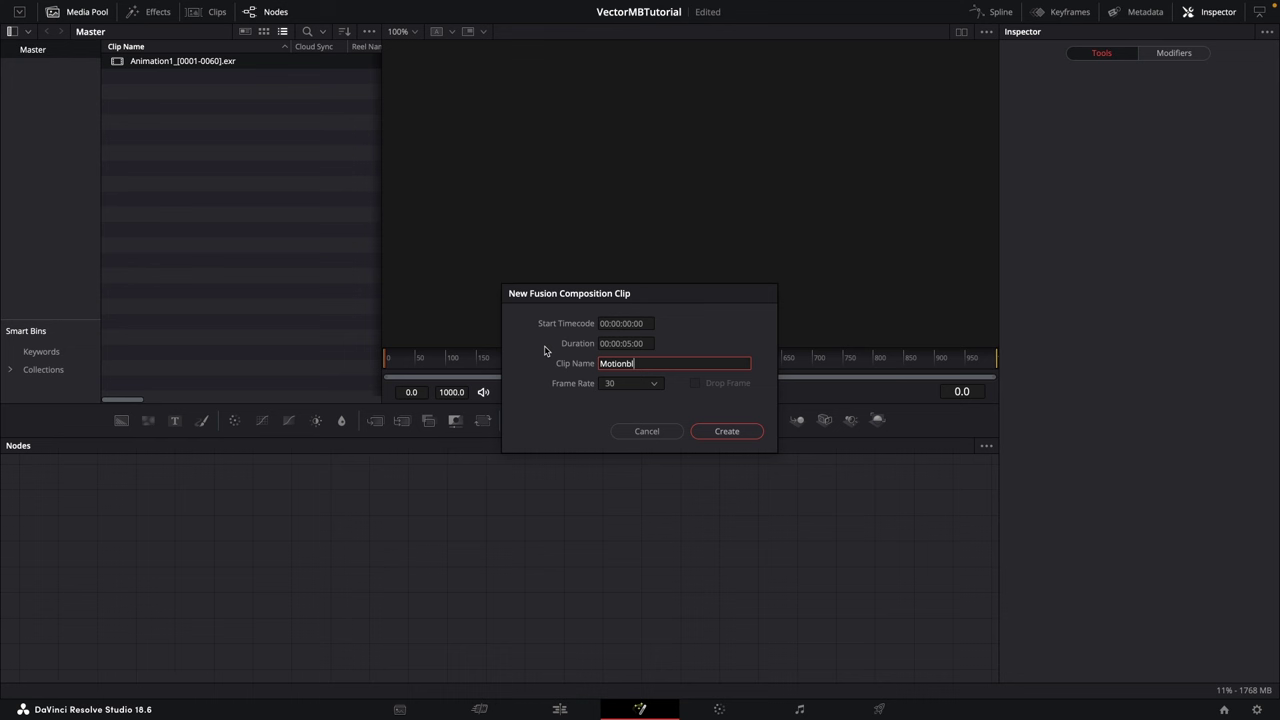
left_click(628, 343)
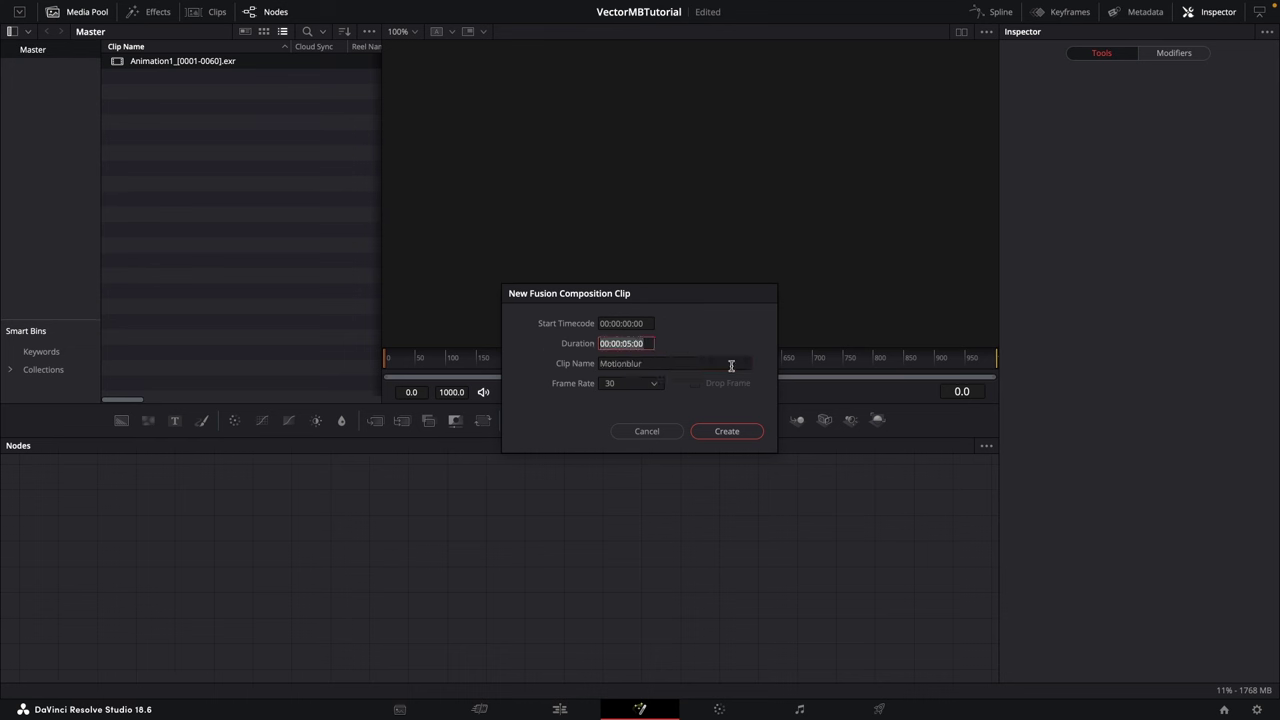
key("Left")
left_click(727, 431)
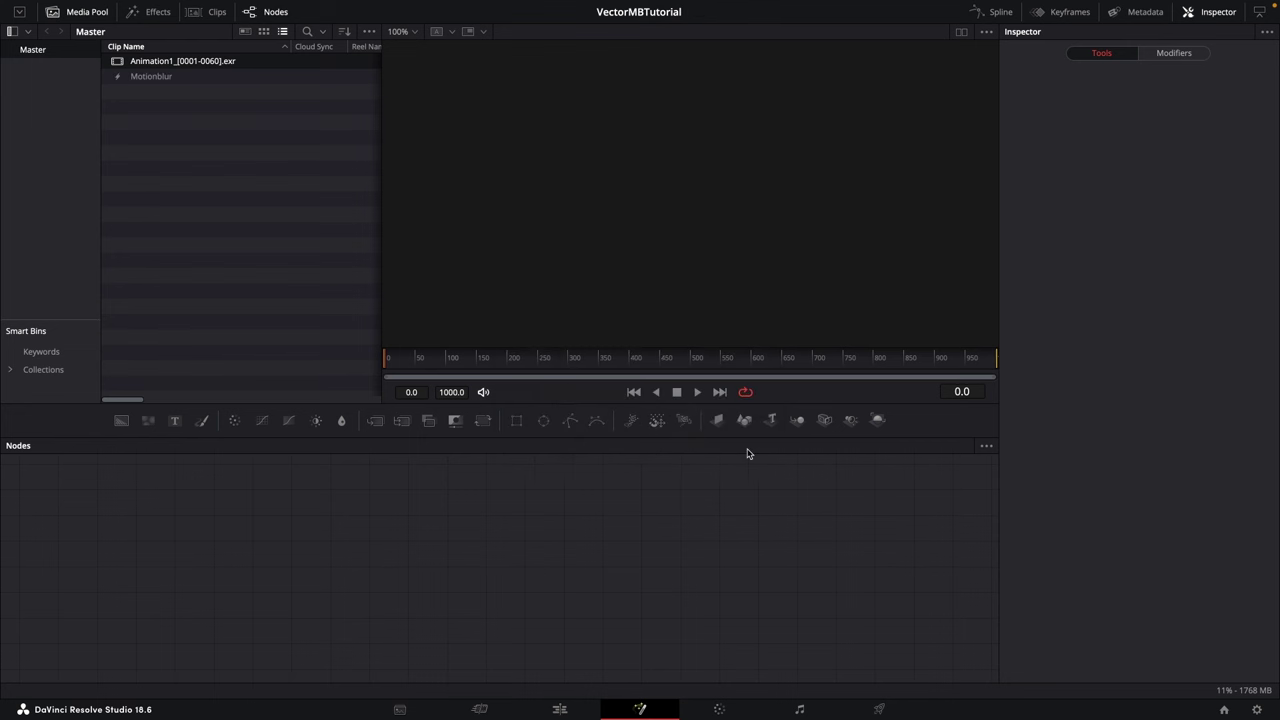
Step: Open Motionblur, move MediaOut1 right, and add the Animation1 EXR as MediaIn1 plus a Background node
double_click(121, 79)
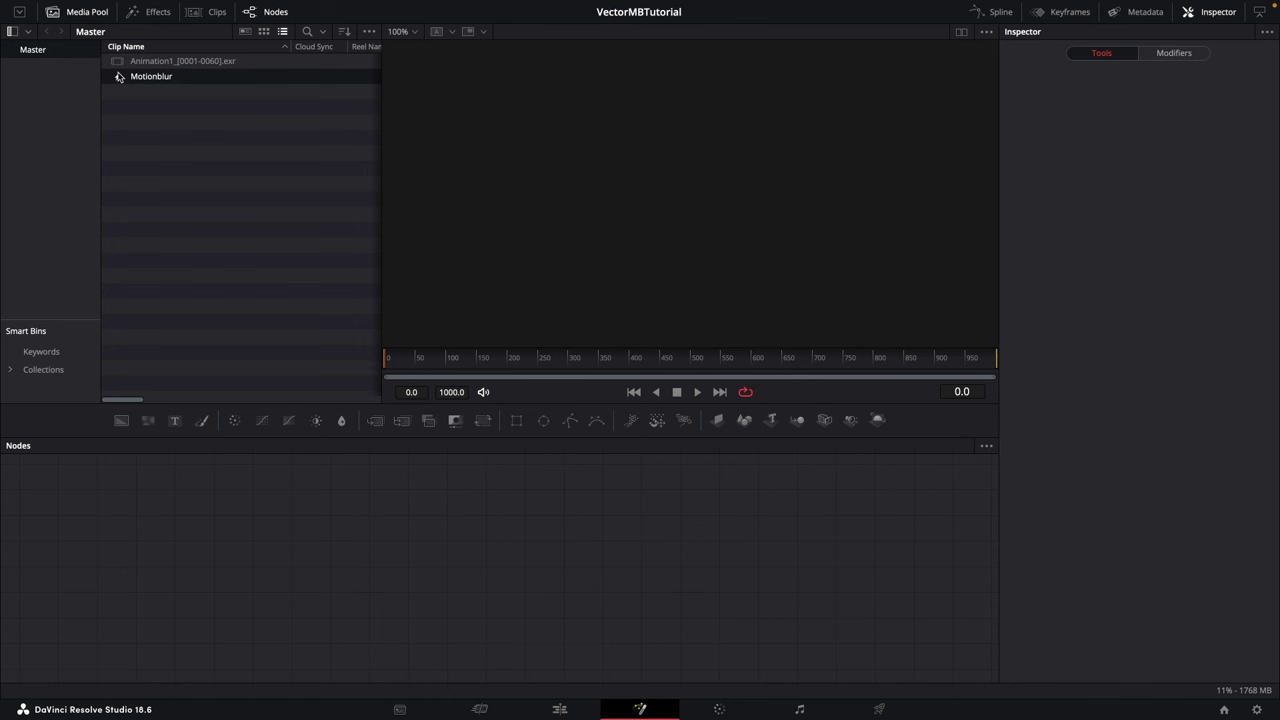
left_click_drag(330, 514, 692, 570)
left_click_drag(513, 439, 510, 444)
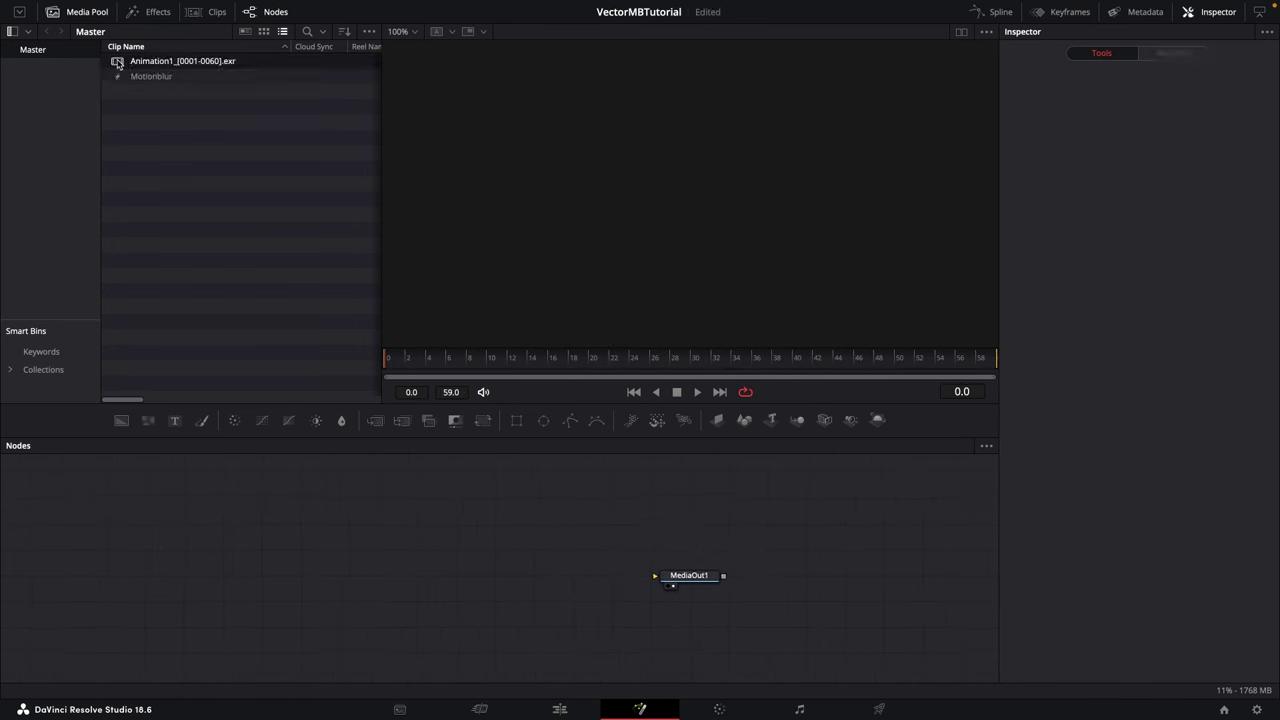
left_click_drag(117, 62, 494, 505)
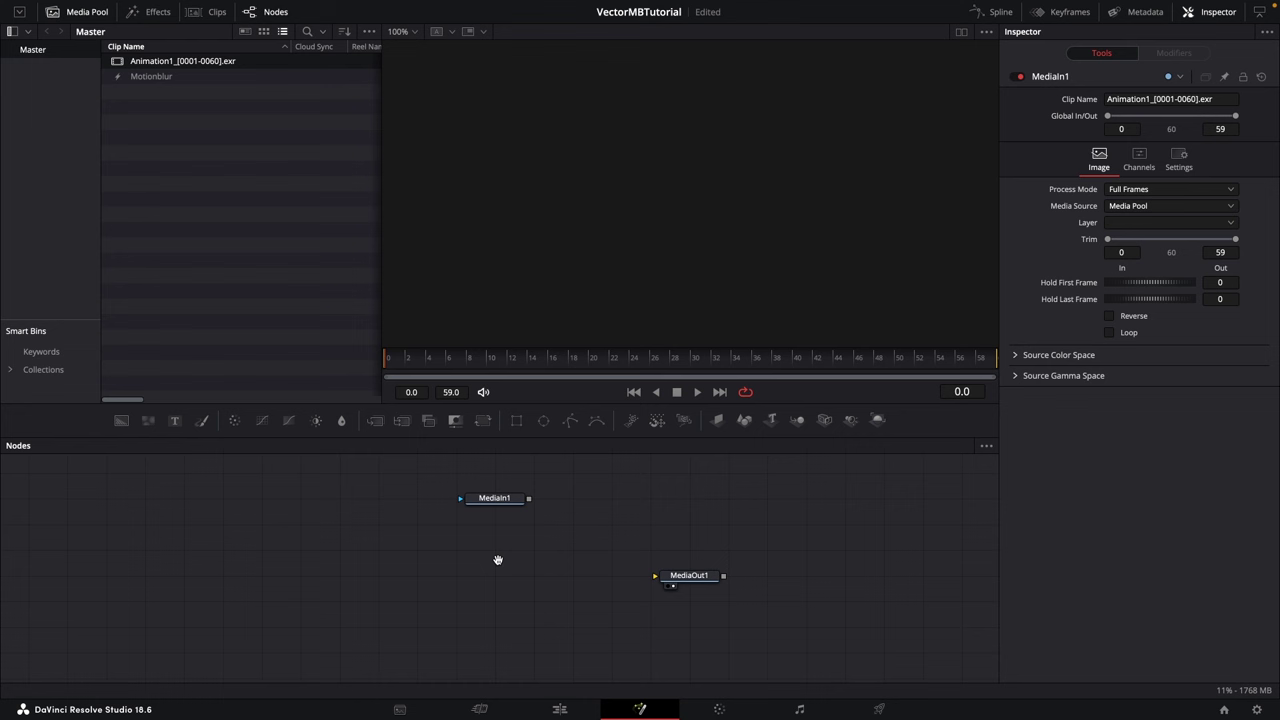
left_click_drag(498, 560, 453, 567)
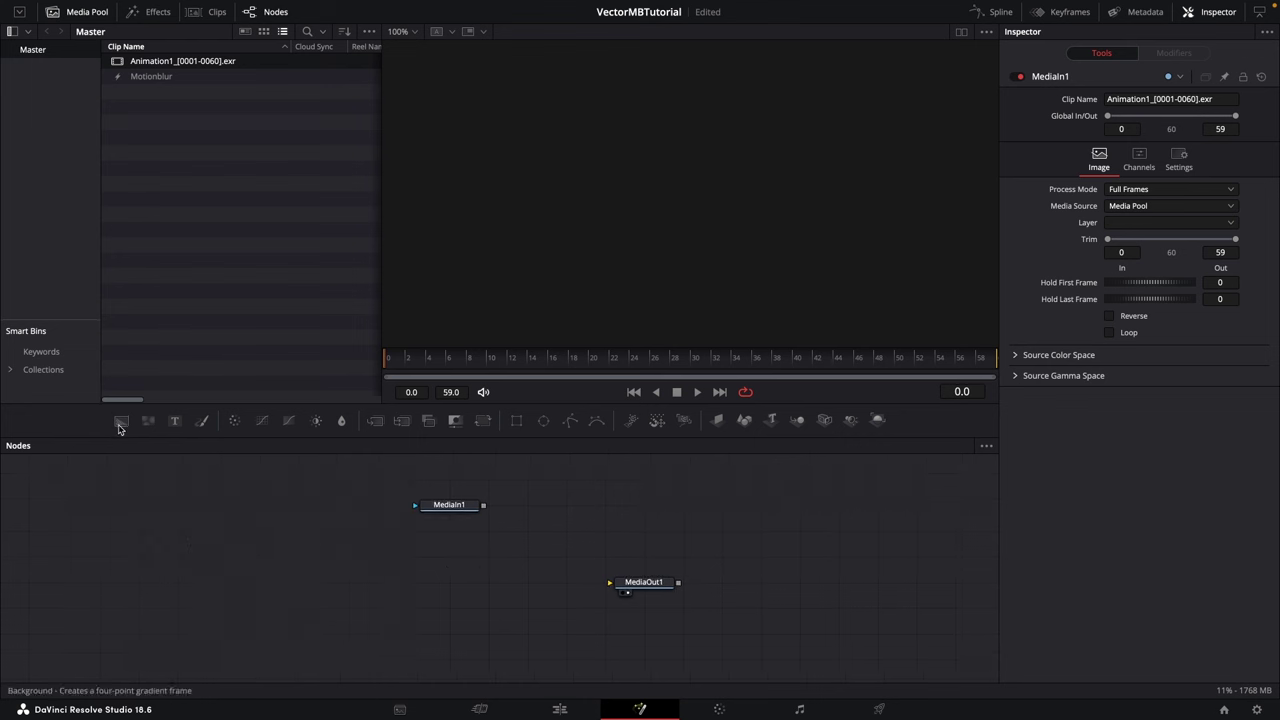
left_click_drag(121, 420, 720, 582)
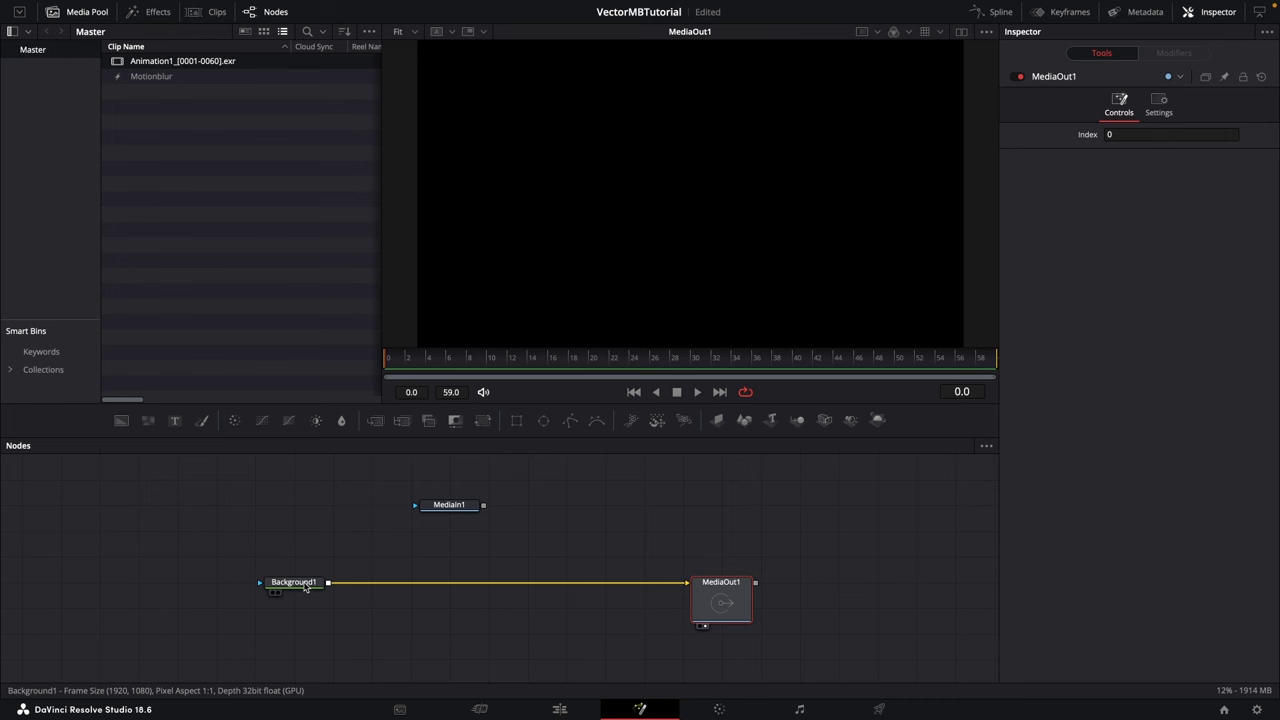
left_click(476, 507)
Step: Merge MediaIn1 over Background1 and show MediaOut1 in the viewer
left_click_drag(482, 507, 330, 583)
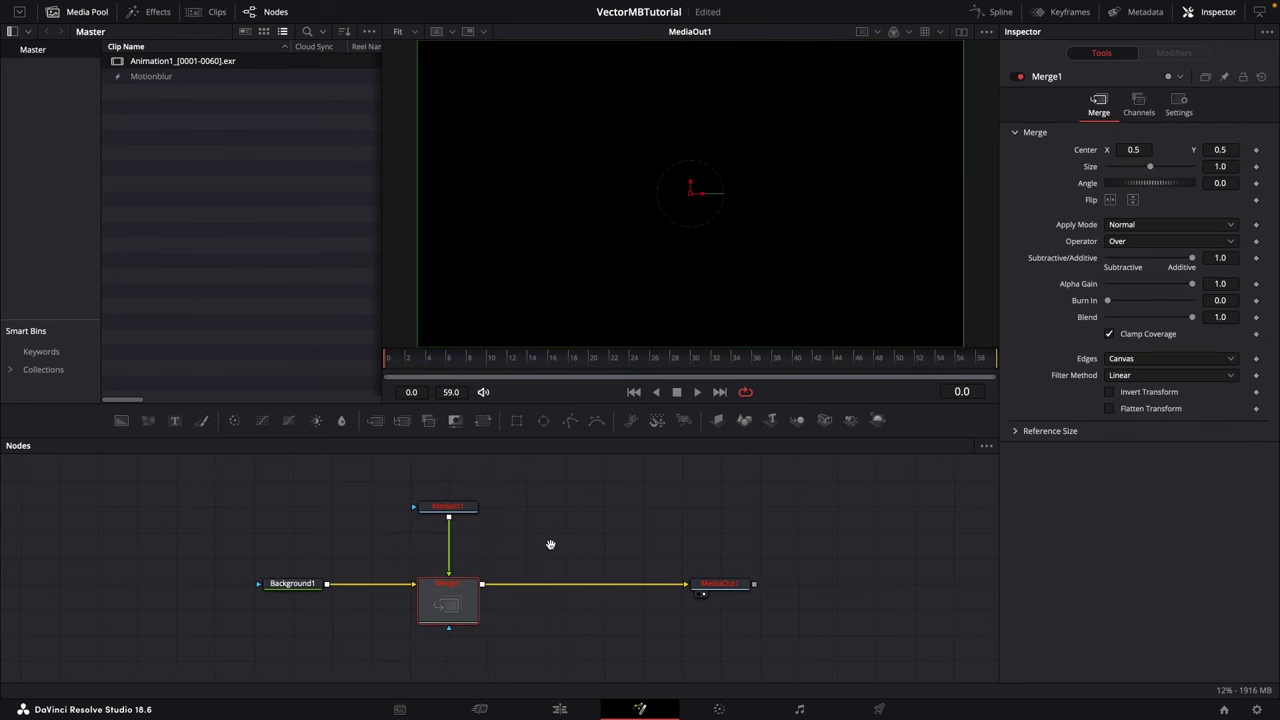
left_click(706, 583)
key("1")
Step: Set MediaIn1's layer to ViewLayer.Combined and hide the Media Pool to enlarge the viewer
left_click(453, 511)
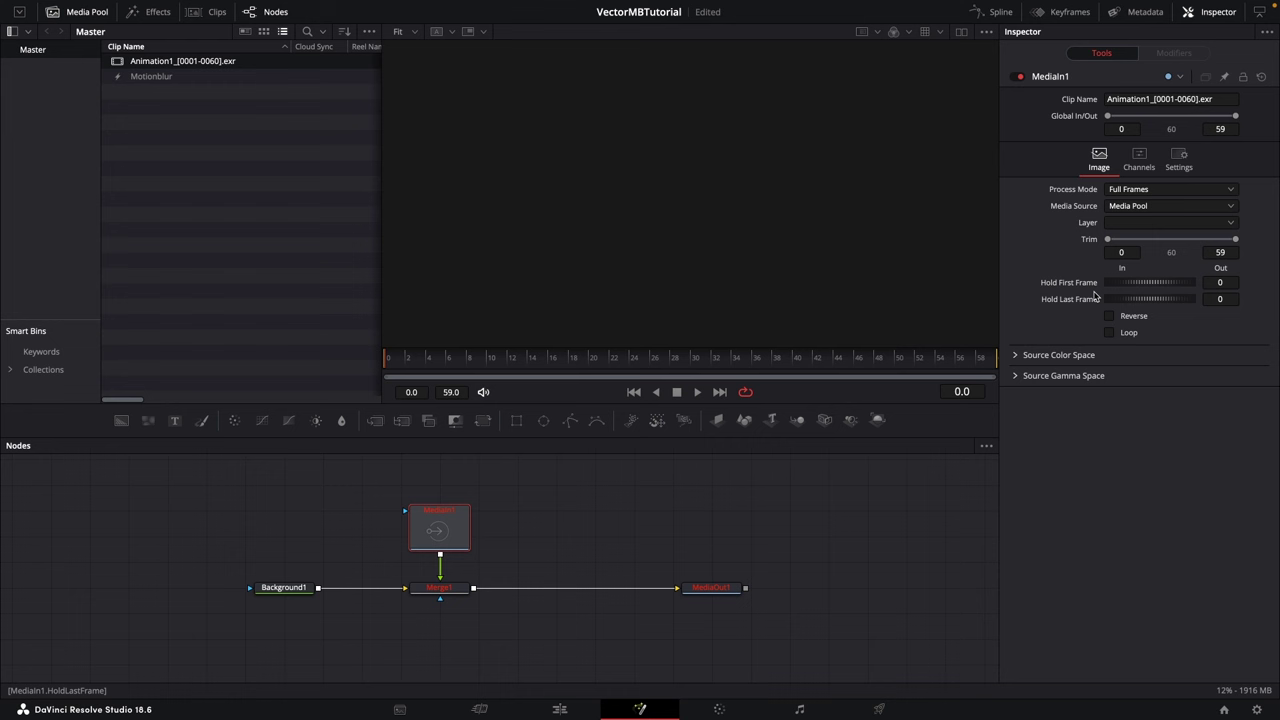
left_click(1123, 224)
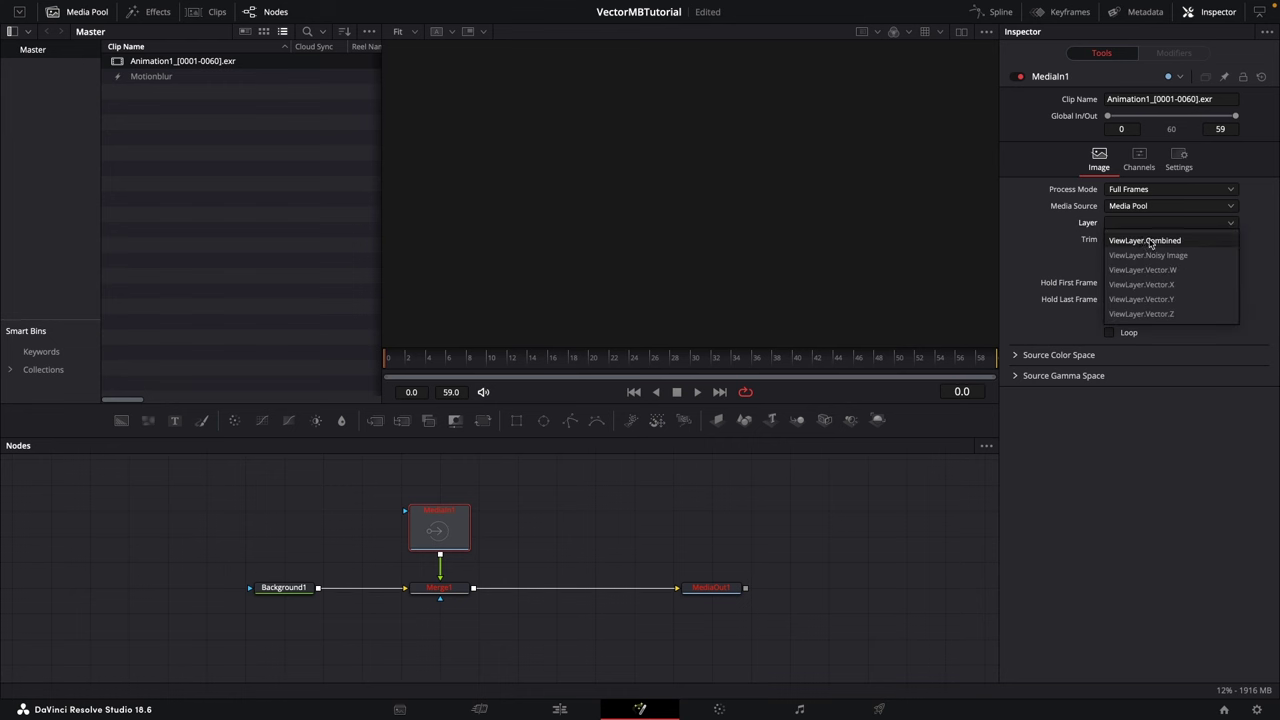
left_click(1148, 242)
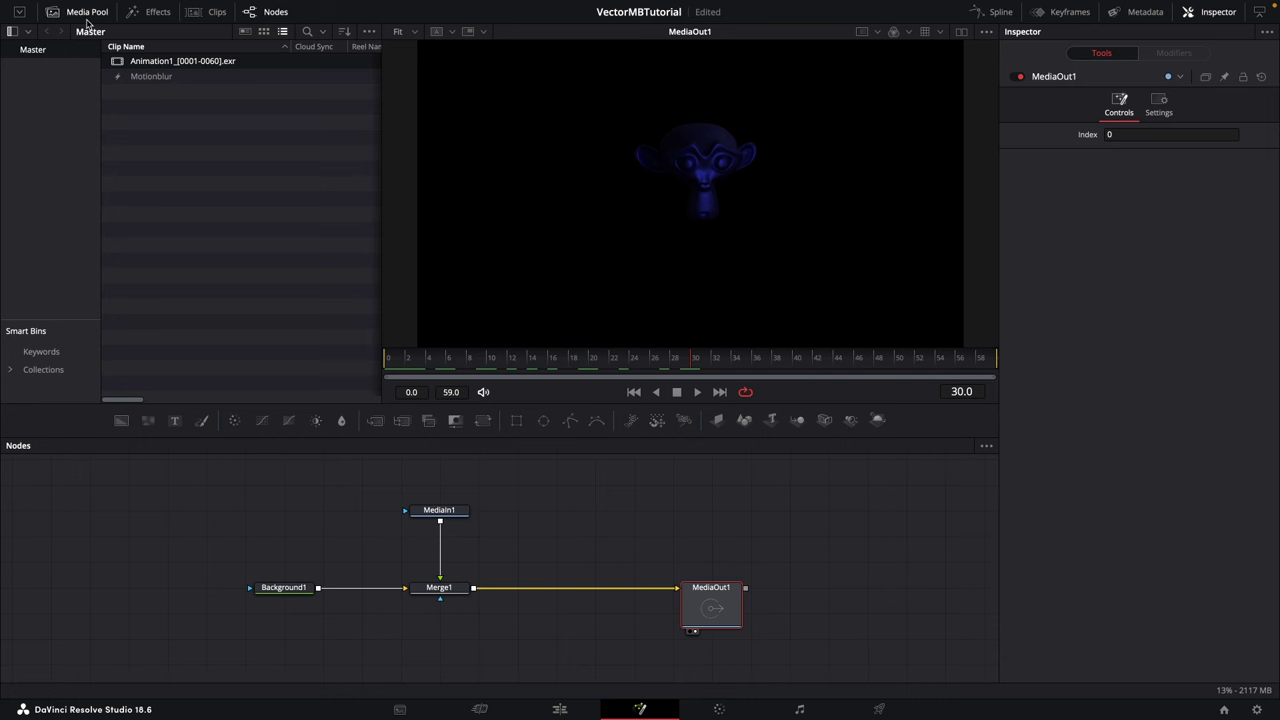
left_click(82, 14)
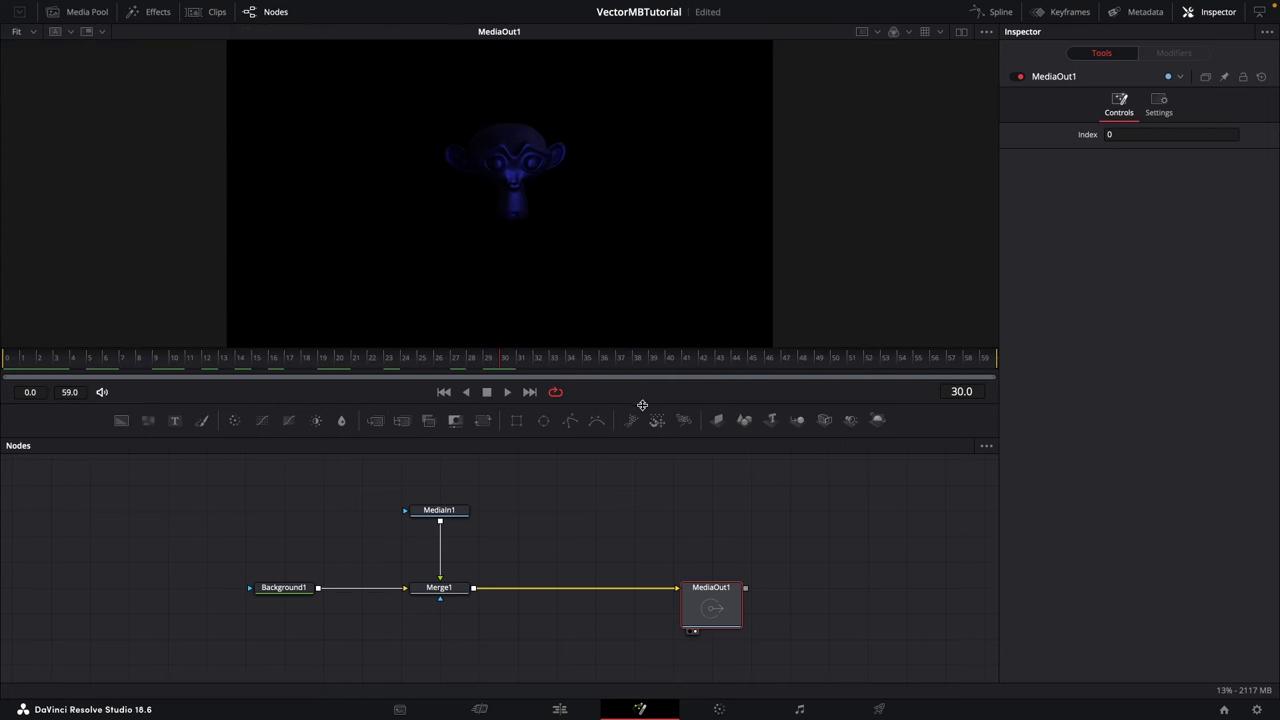
left_click_drag(641, 405, 634, 429)
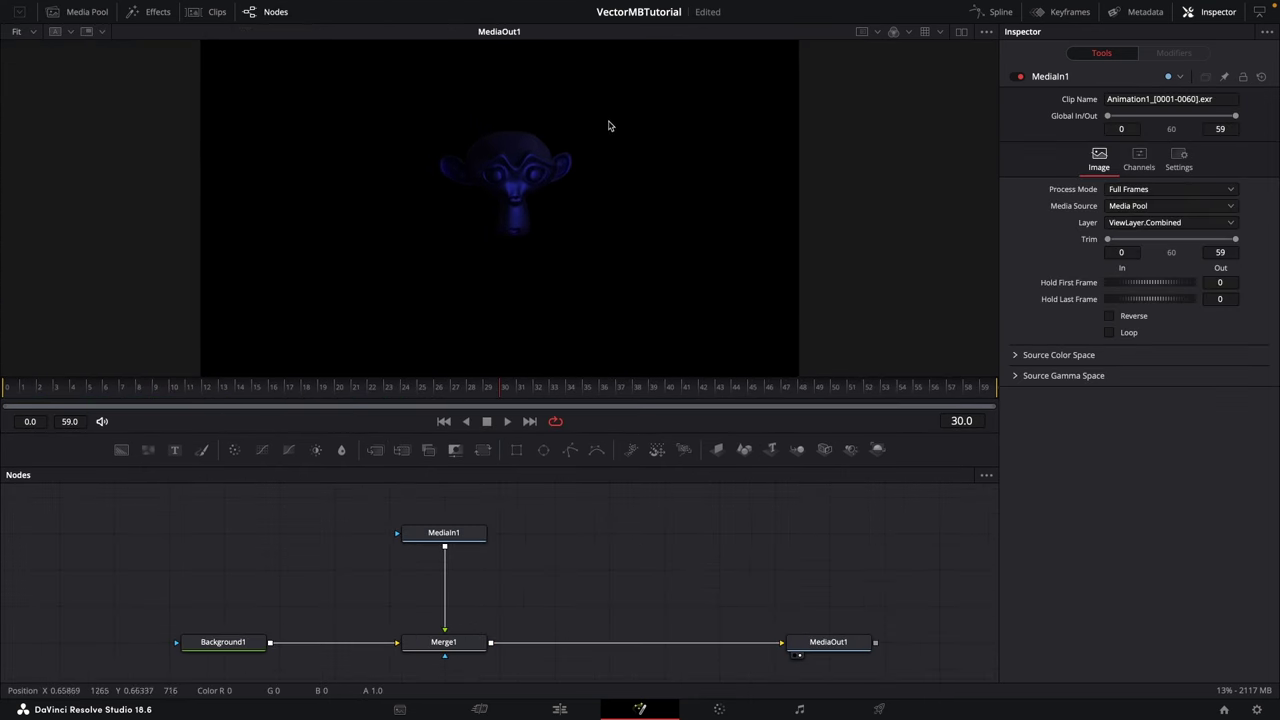
left_click(474, 532)
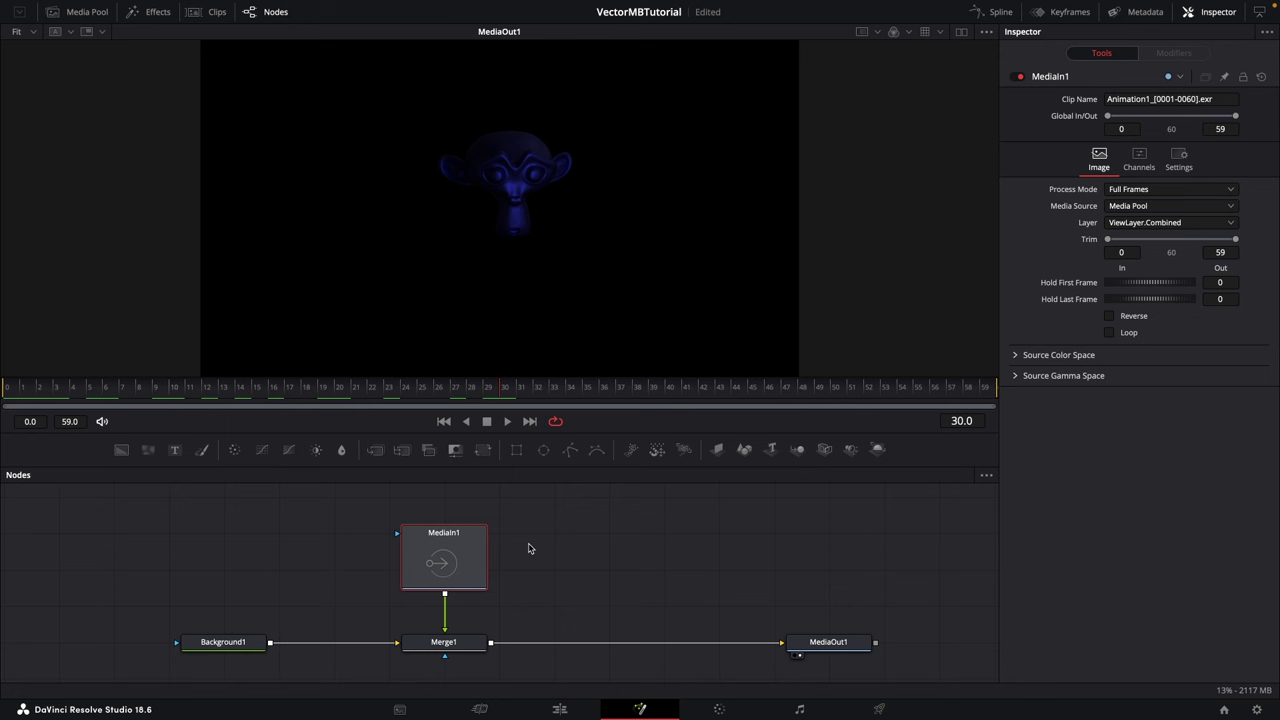
Step: Insert an OCIO Colorspace node after MediaIn1 converting Linear Rec.709 to AgX Base sRGB
key("shift+space")
type("occ")
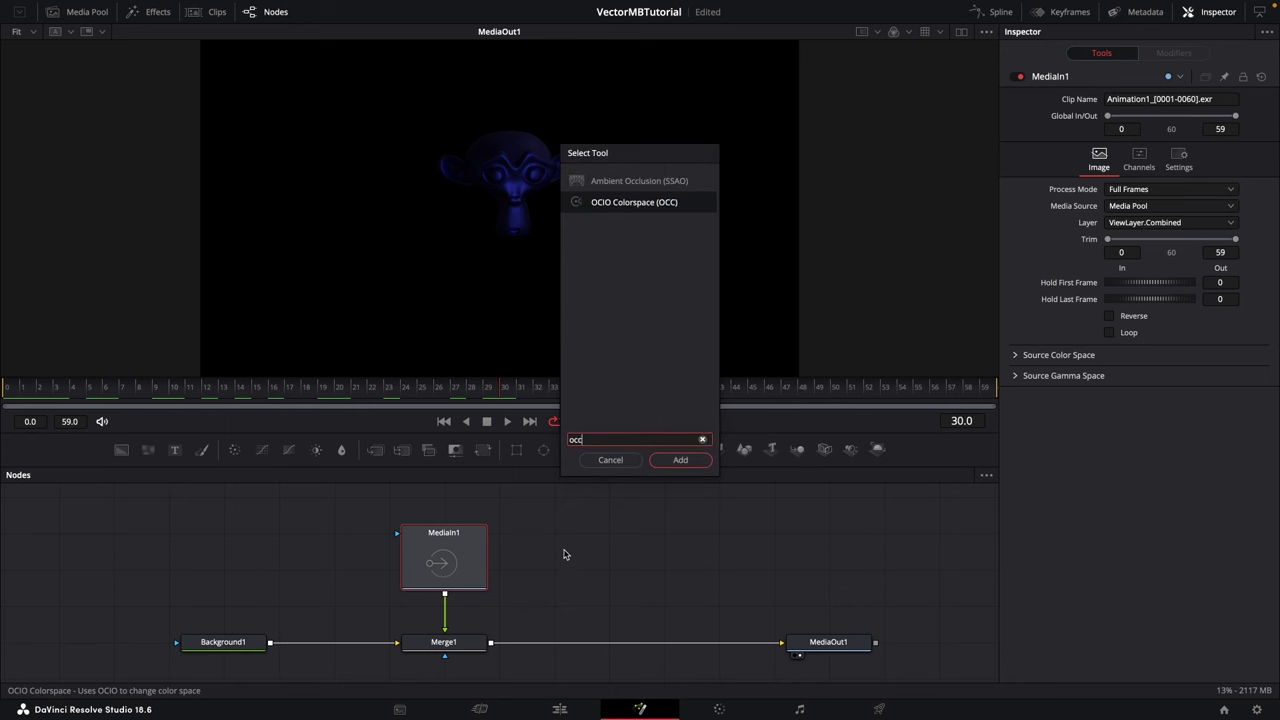
key("Return")
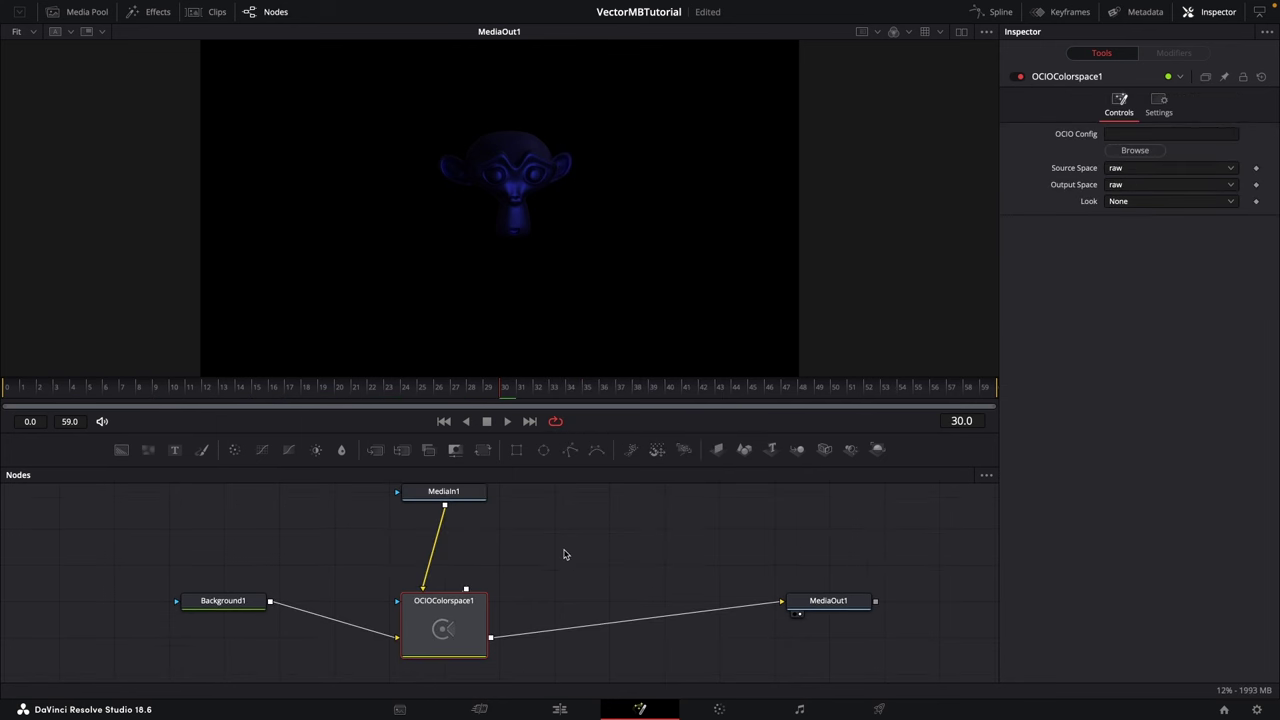
left_click(1170, 168)
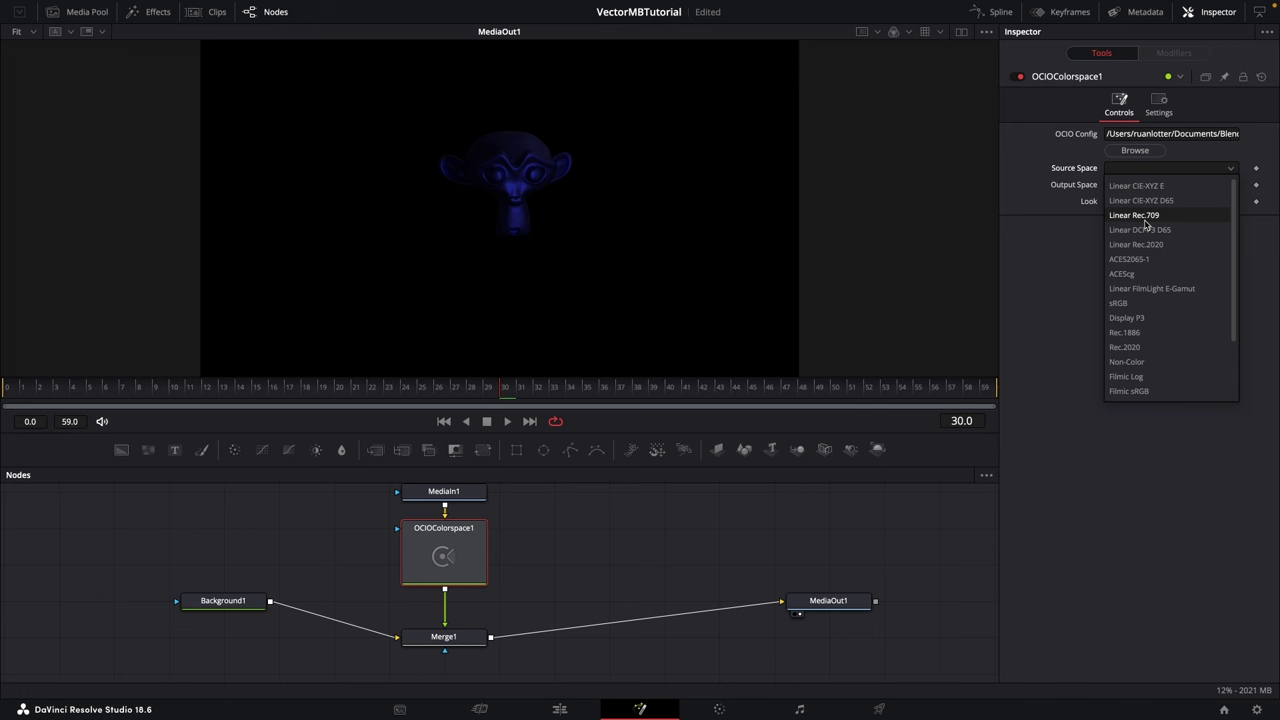
left_click(1134, 215)
left_click(1170, 185)
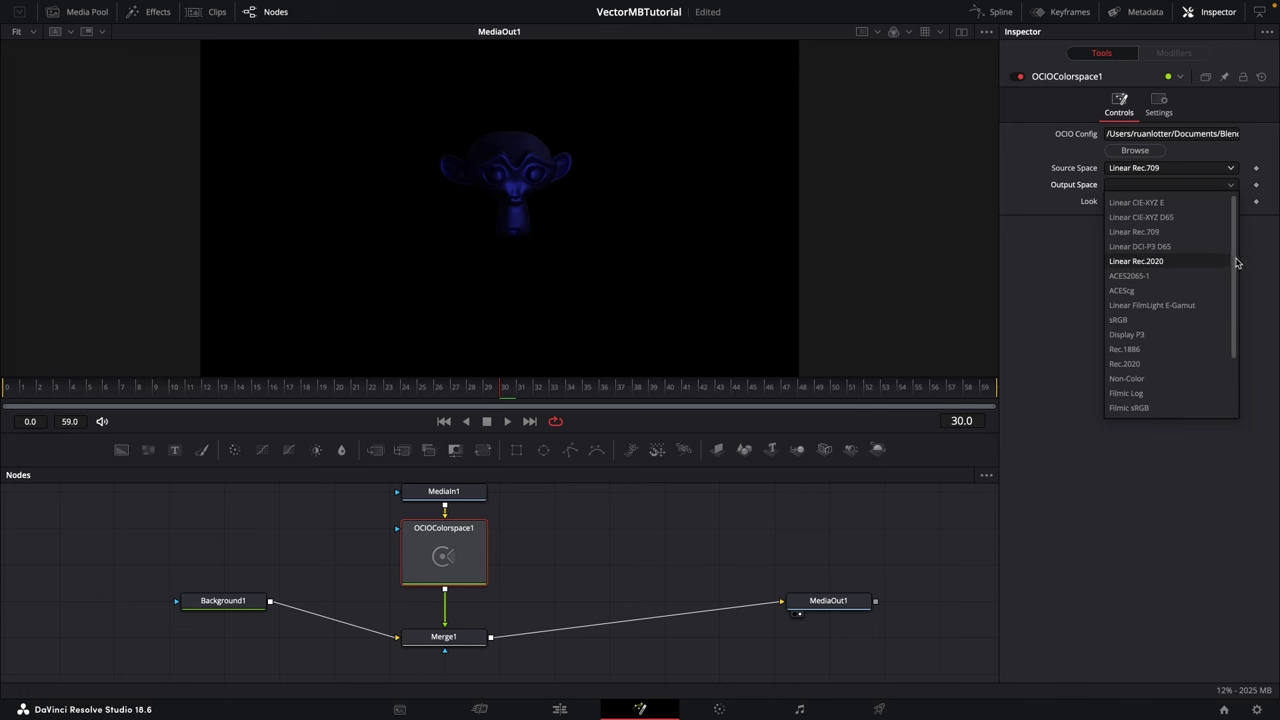
scroll(1237, 262, "down", 3)
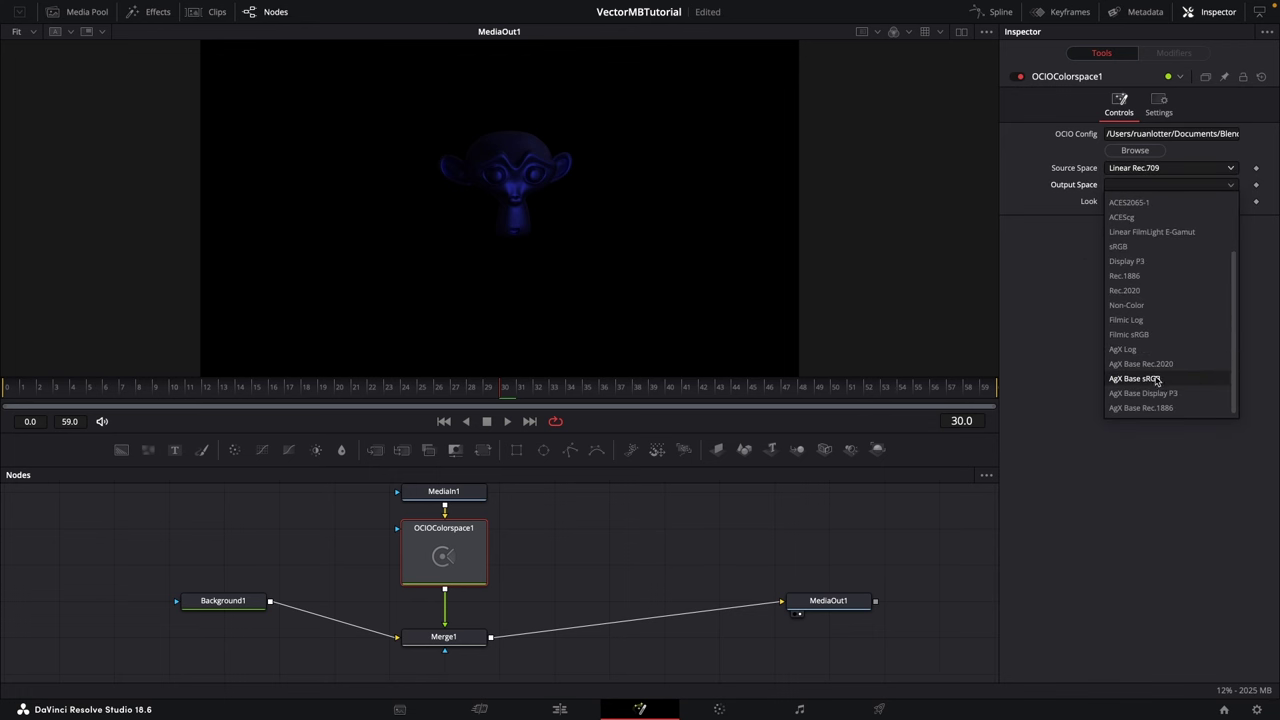
left_click(1156, 380)
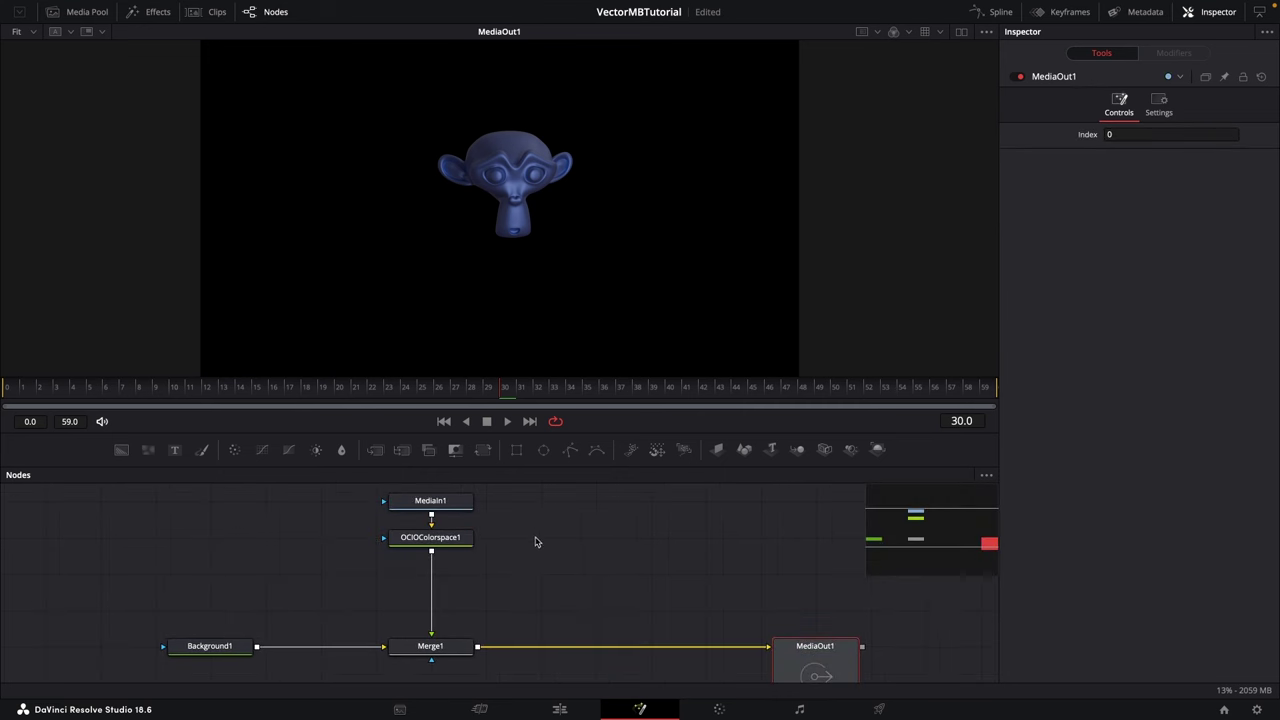
Step: Add a Vector Motion Blur node on the link between OCIOColorspace1 and Merge1
left_click(577, 547)
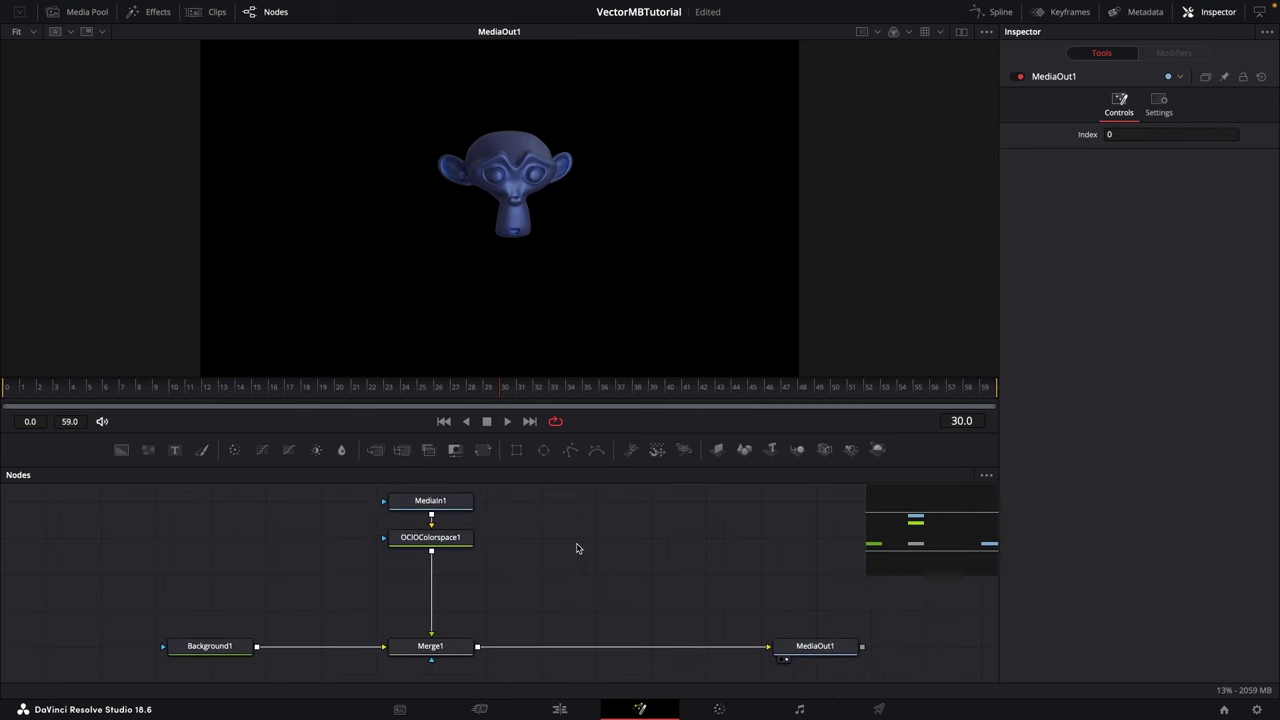
key("shift+space")
type("vec")
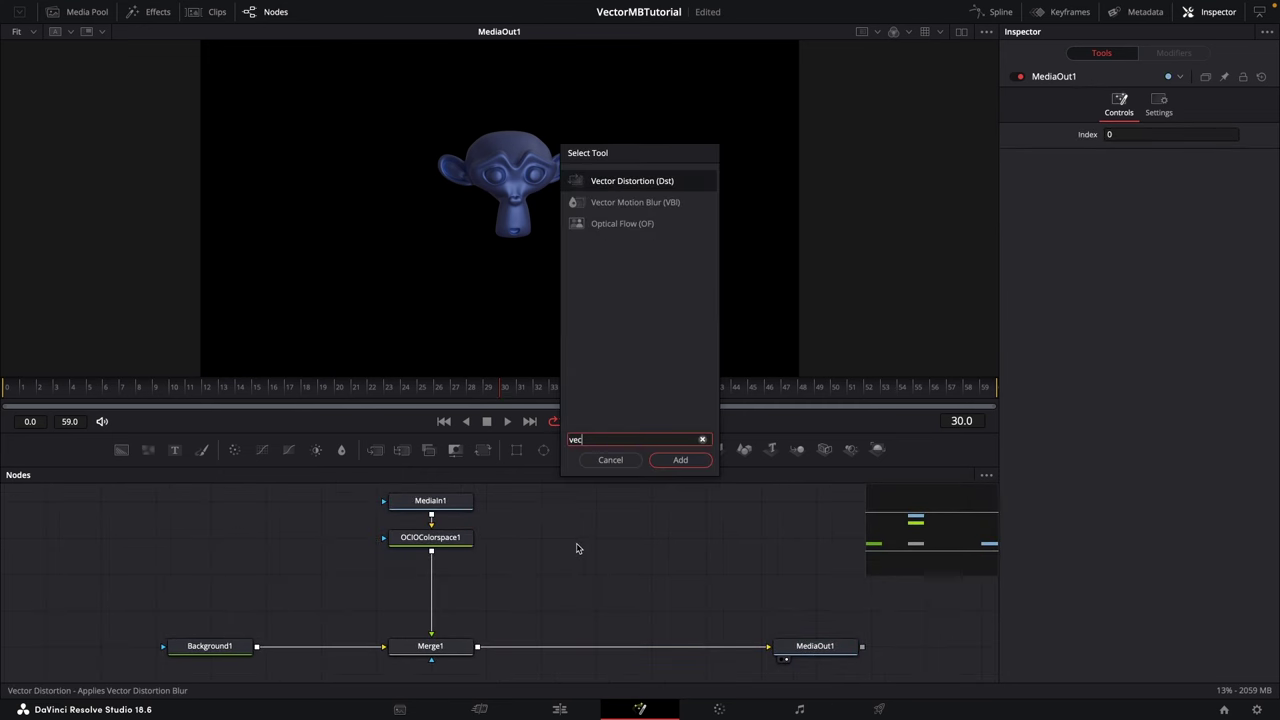
key("Down")
key("Return")
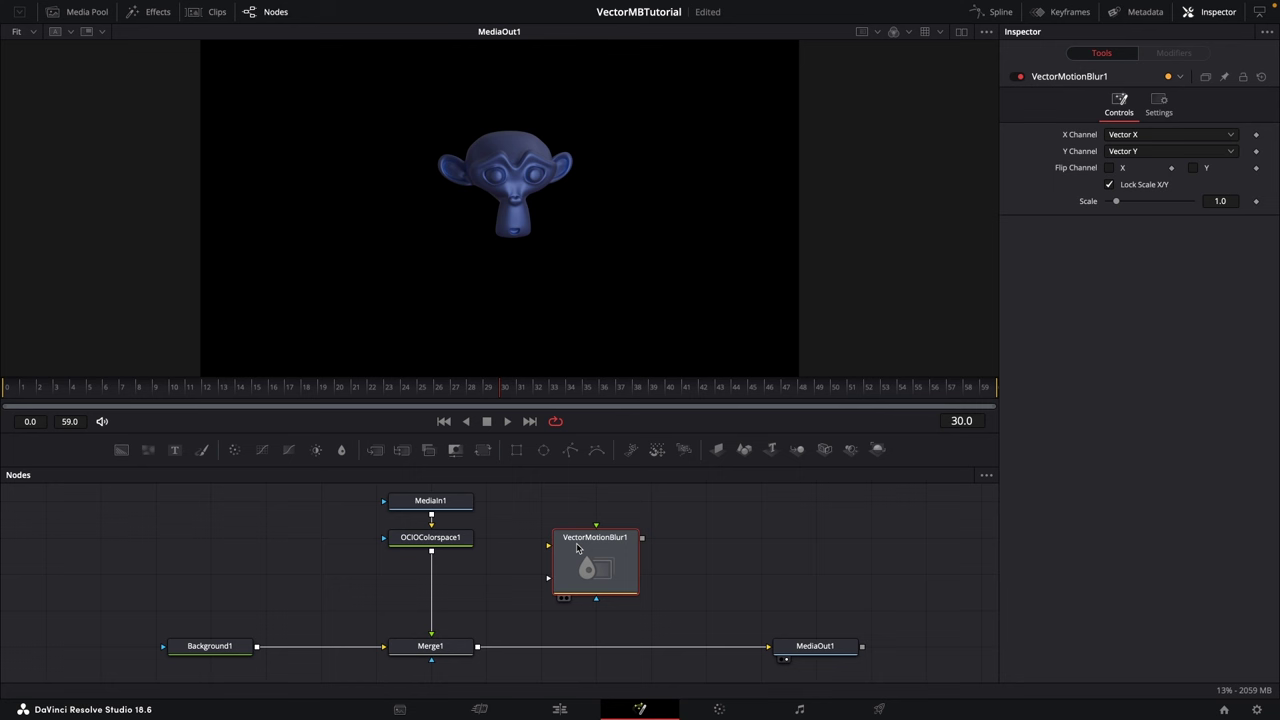
left_click_drag(577, 547, 430, 582)
Step: View Merge1 and play the animation from frame 6
scroll(506, 608, "down", 1)
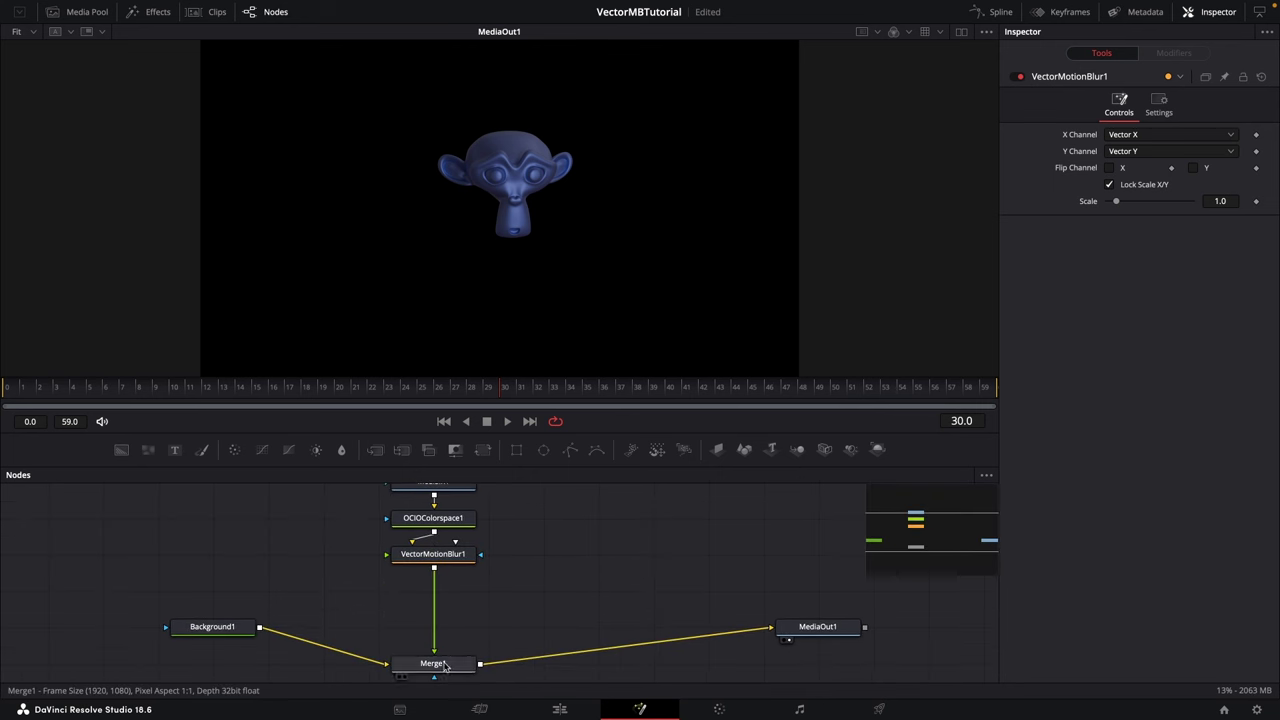
left_click(468, 627)
left_click_drag(454, 386, 124, 375)
key("space")
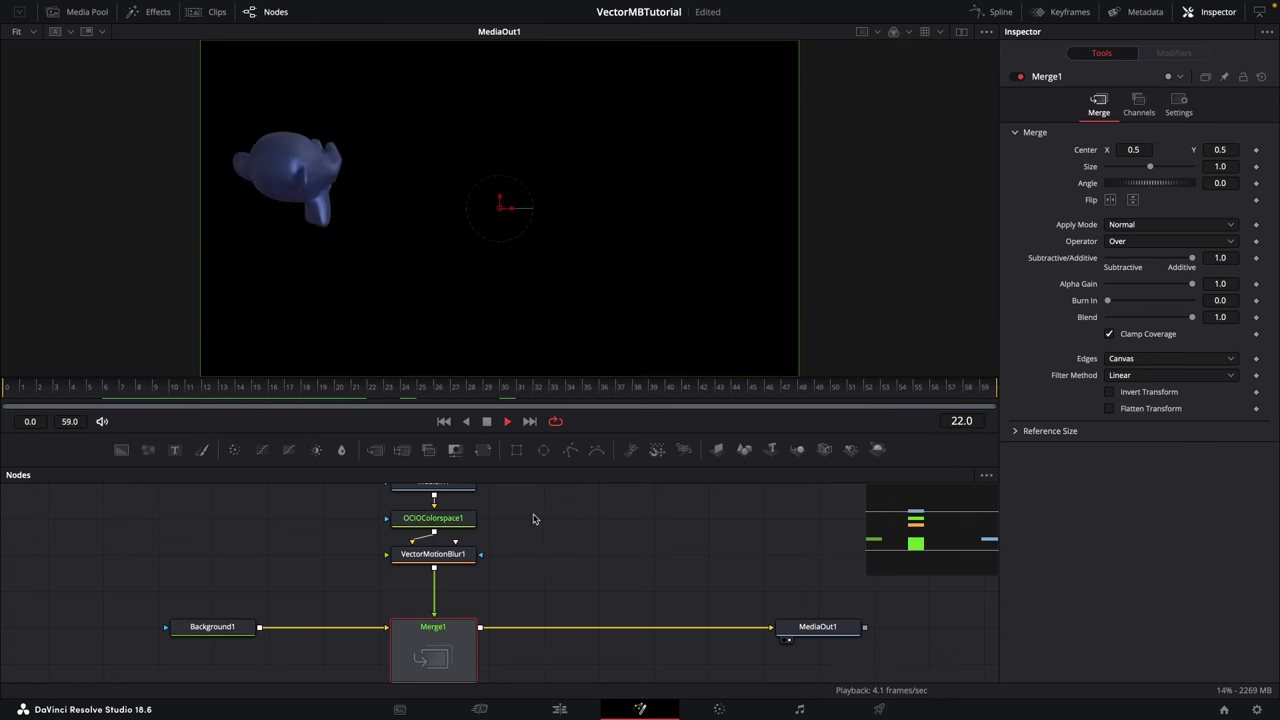
Step: Move MediaIn1 left, wire its output into VectorMotionBlur1's Vectors input, and scrub to check
key("space")
scroll(520, 552, "up", 2)
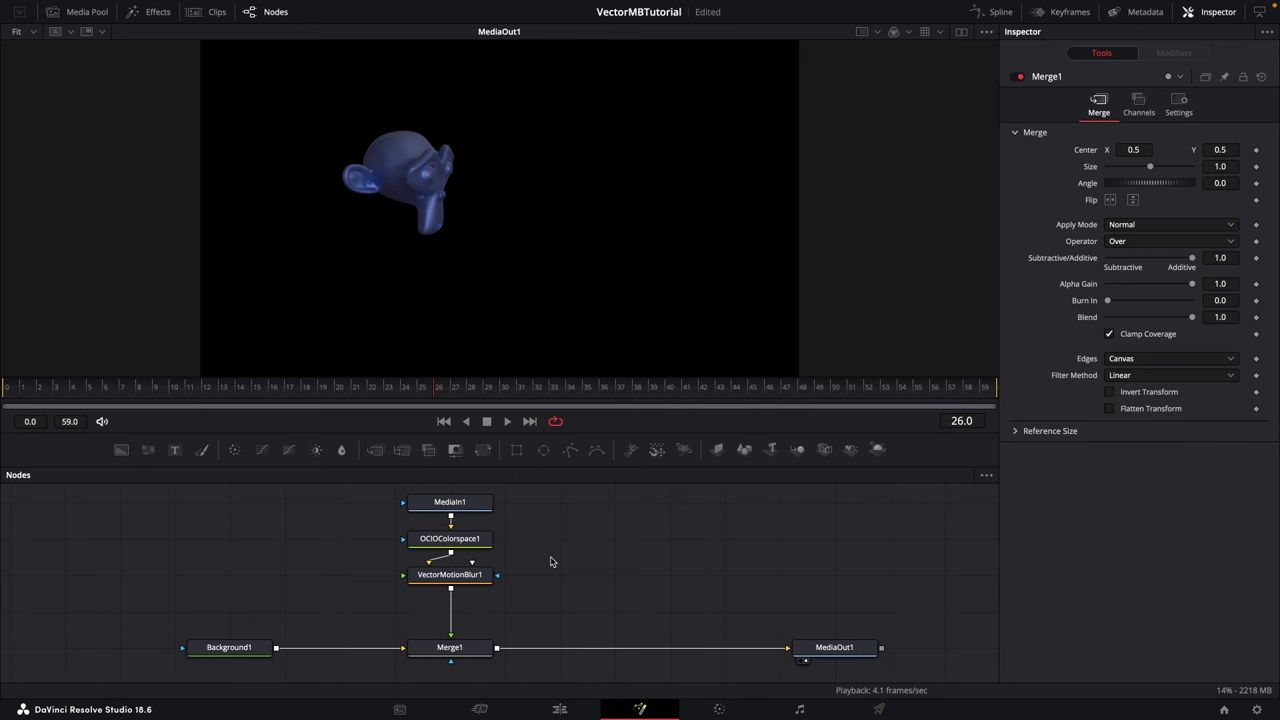
scroll(488, 573, "up", 2)
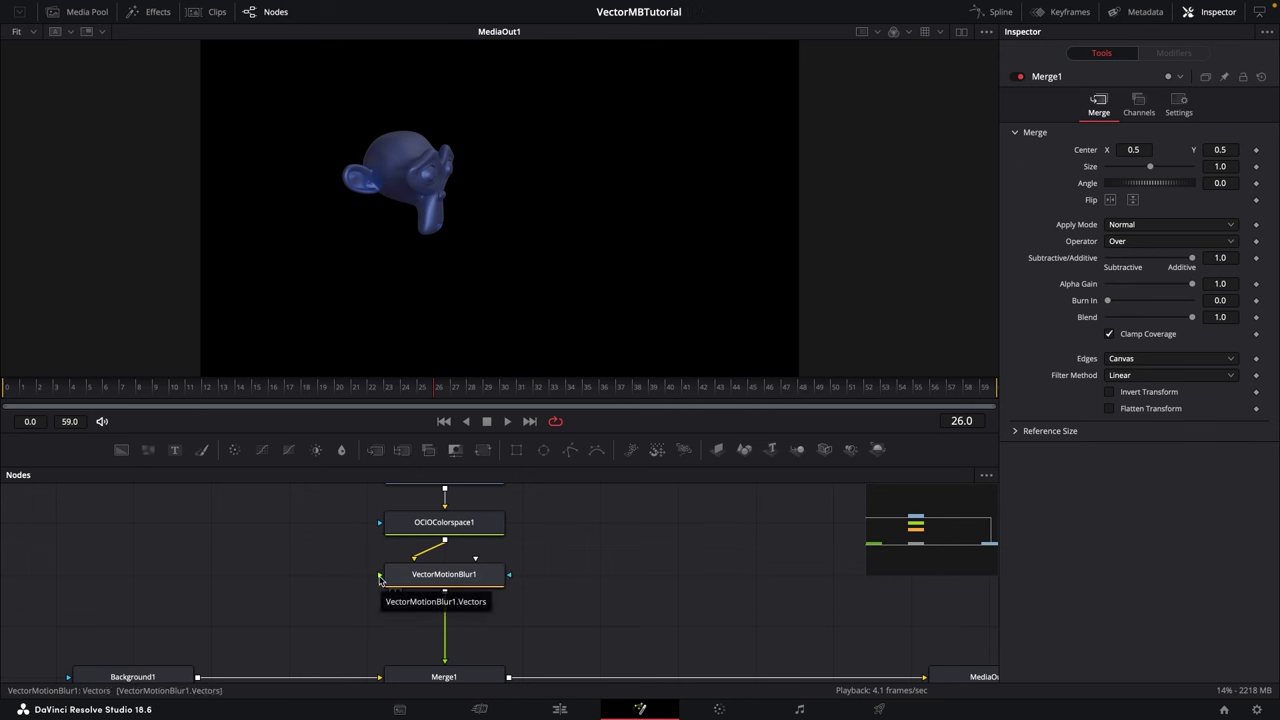
scroll(603, 586, "up", 2)
scroll(543, 526, "left", 2)
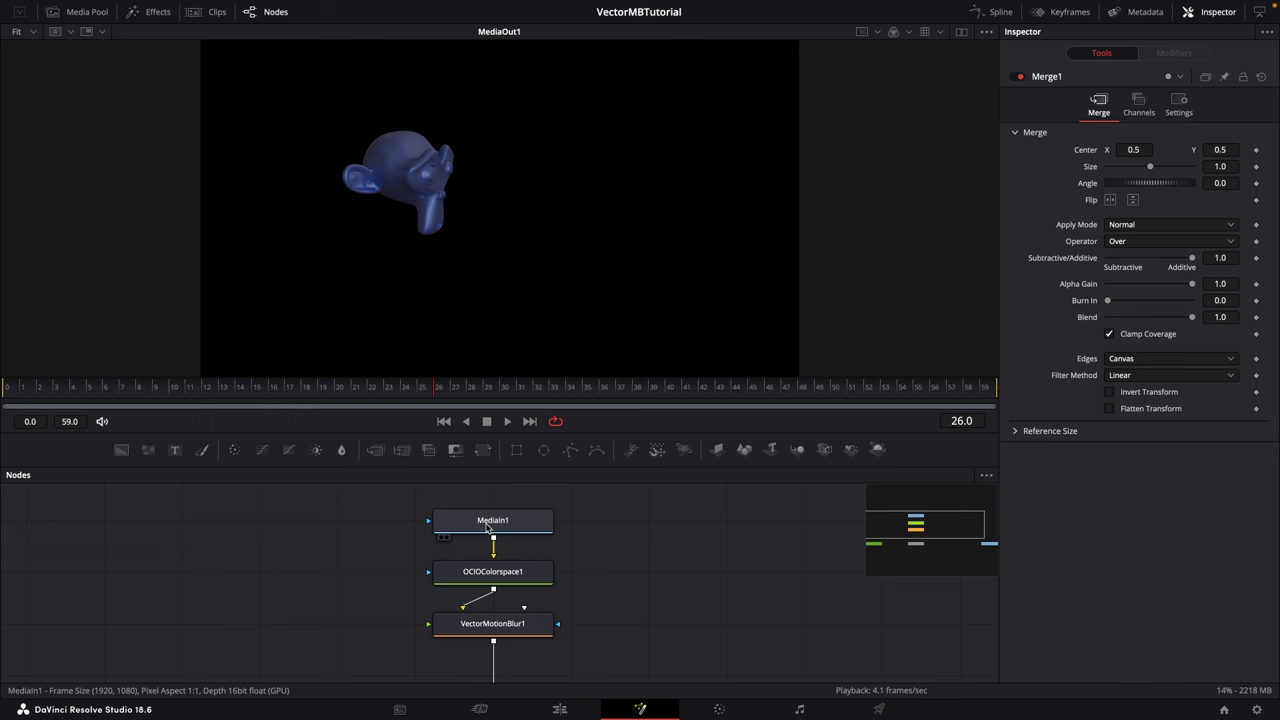
left_click_drag(487, 528, 253, 528)
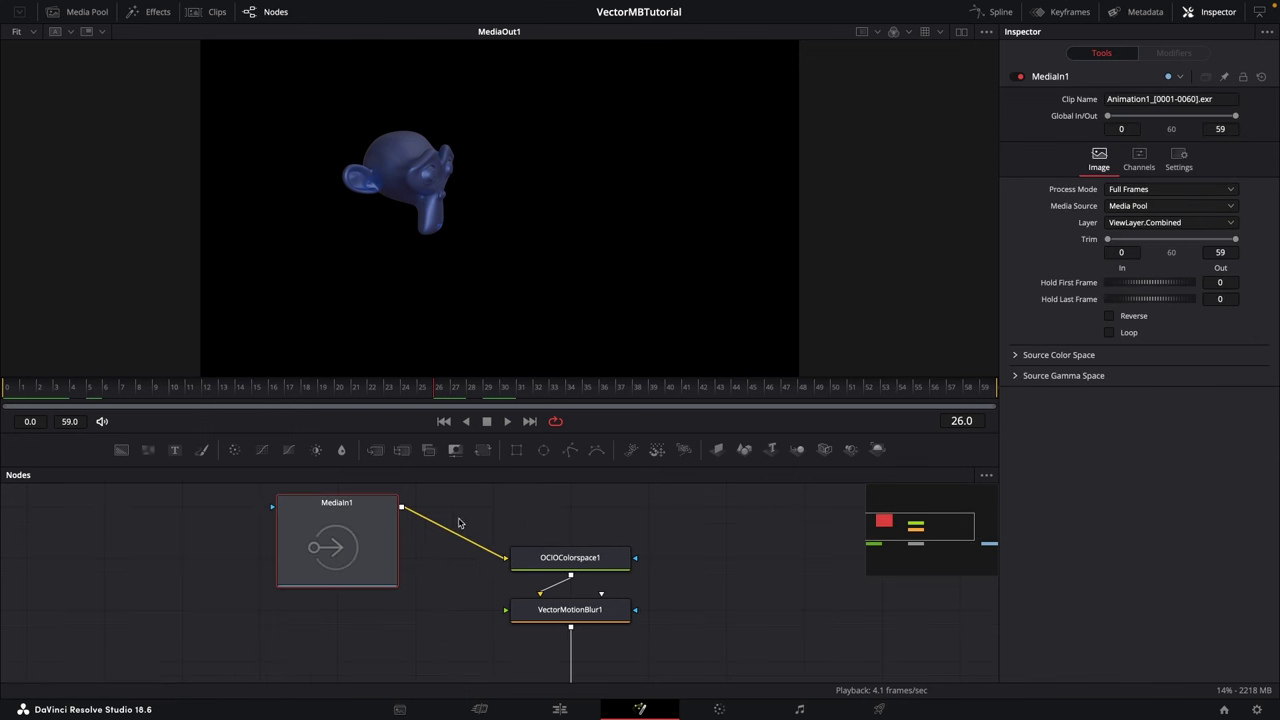
left_click_drag(459, 523, 512, 611)
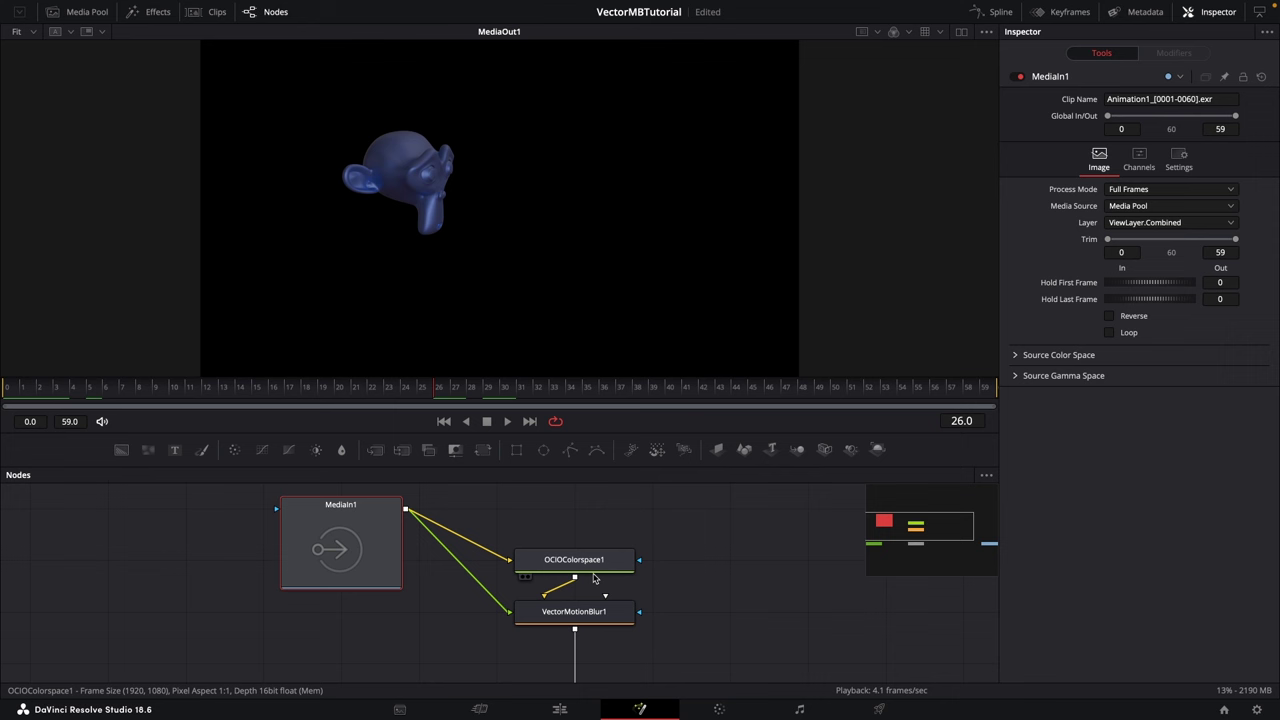
left_click_drag(440, 396, 490, 387)
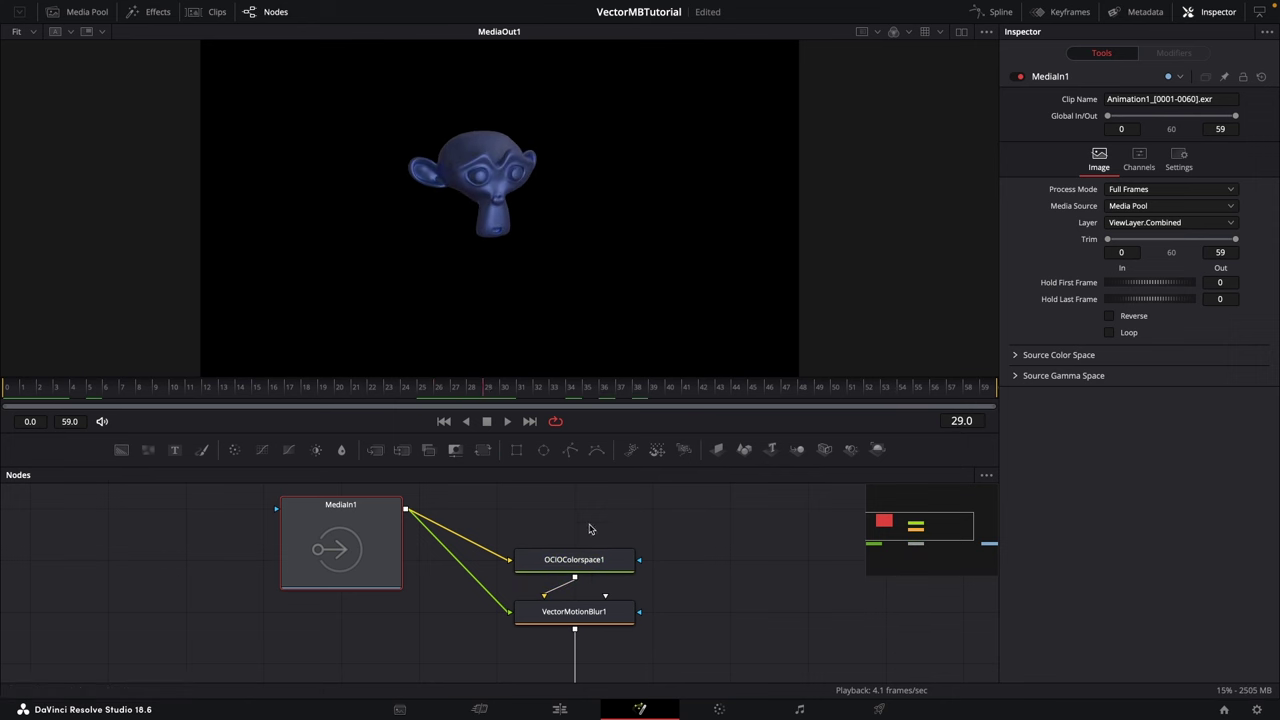
Step: Map MediaIn1's X and Y Velocity to ViewLayer.Vector.X and ViewLayer.Vector.Y, then view frame 28
left_click(339, 541)
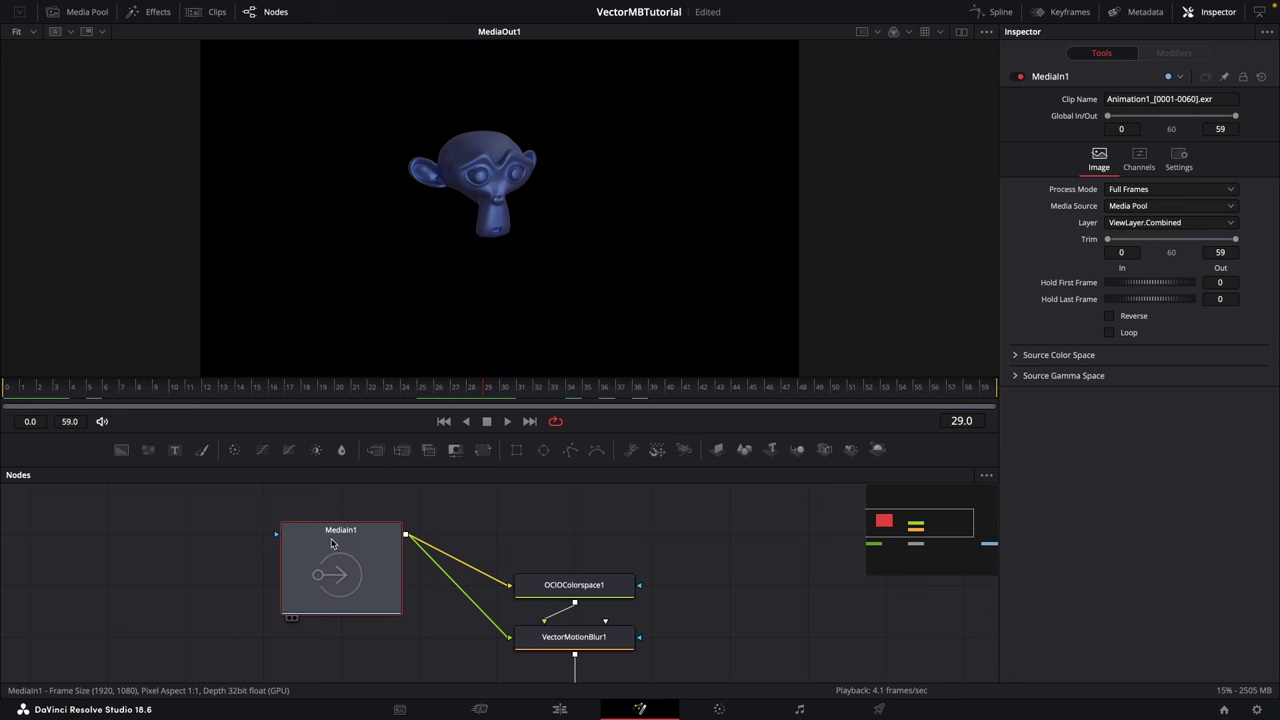
left_click(1147, 167)
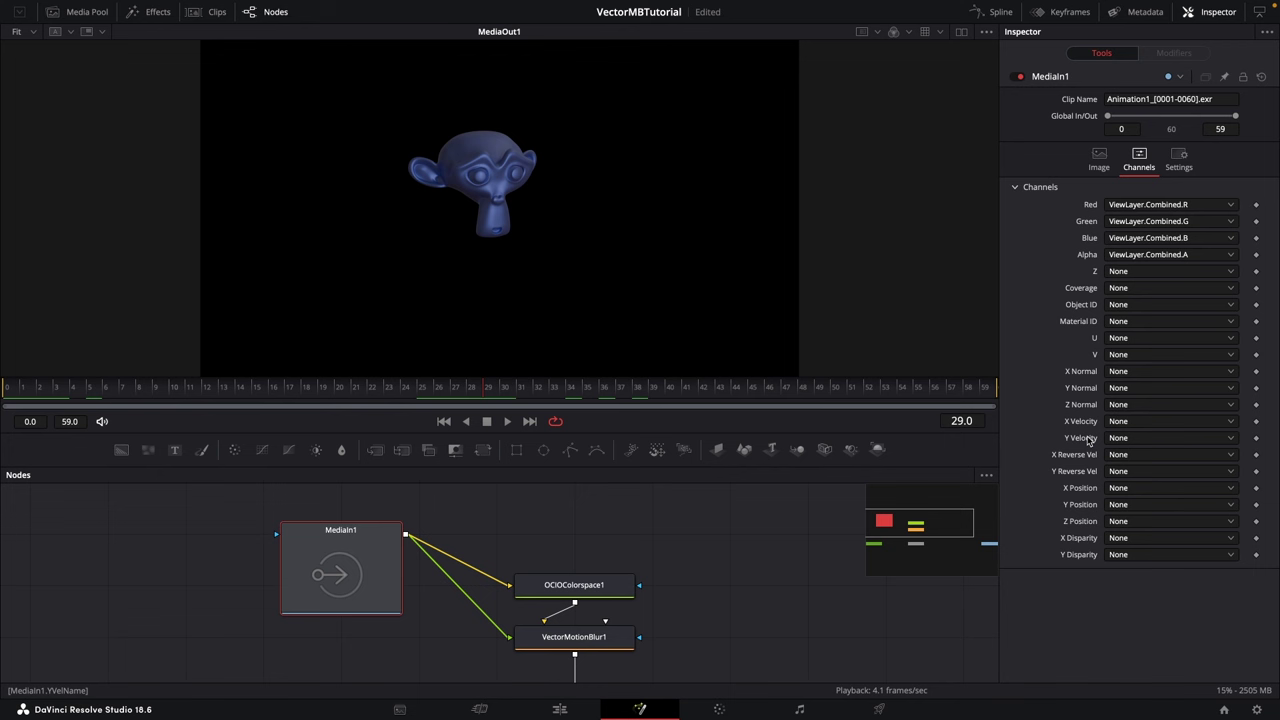
left_click(1136, 424)
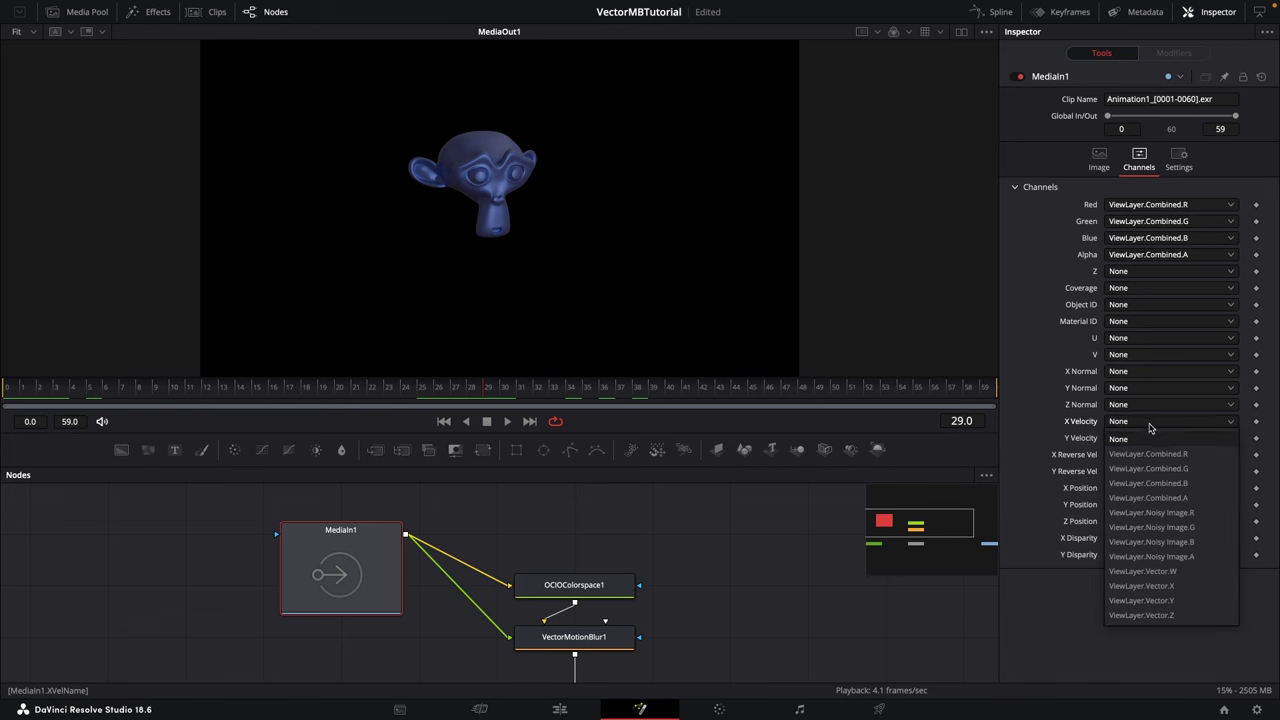
left_click(1185, 591)
left_click(1148, 440)
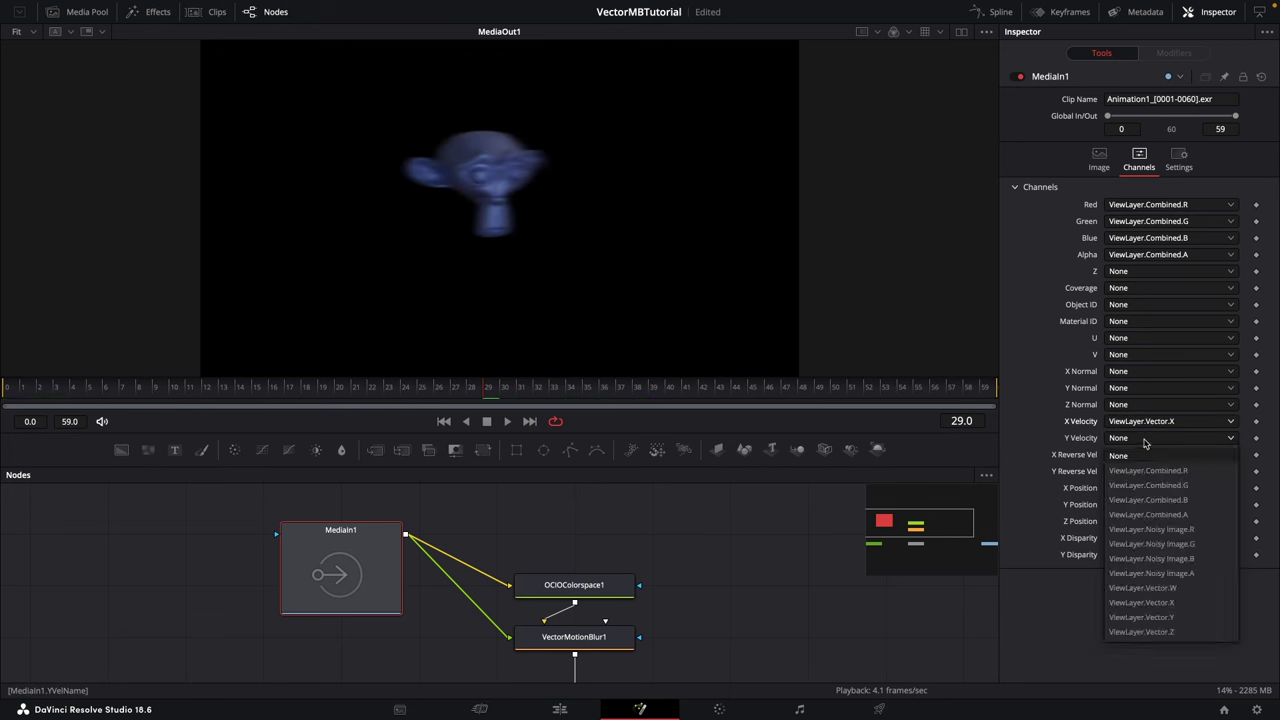
left_click(1175, 618)
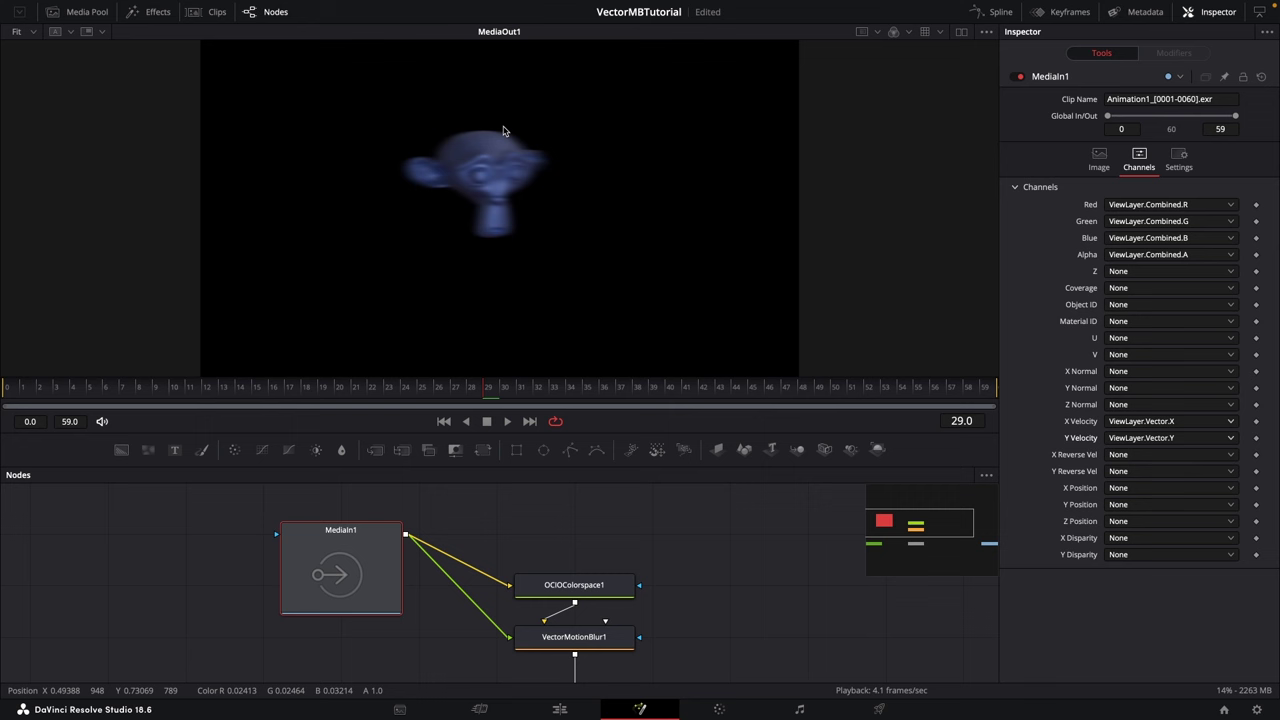
left_click(477, 395)
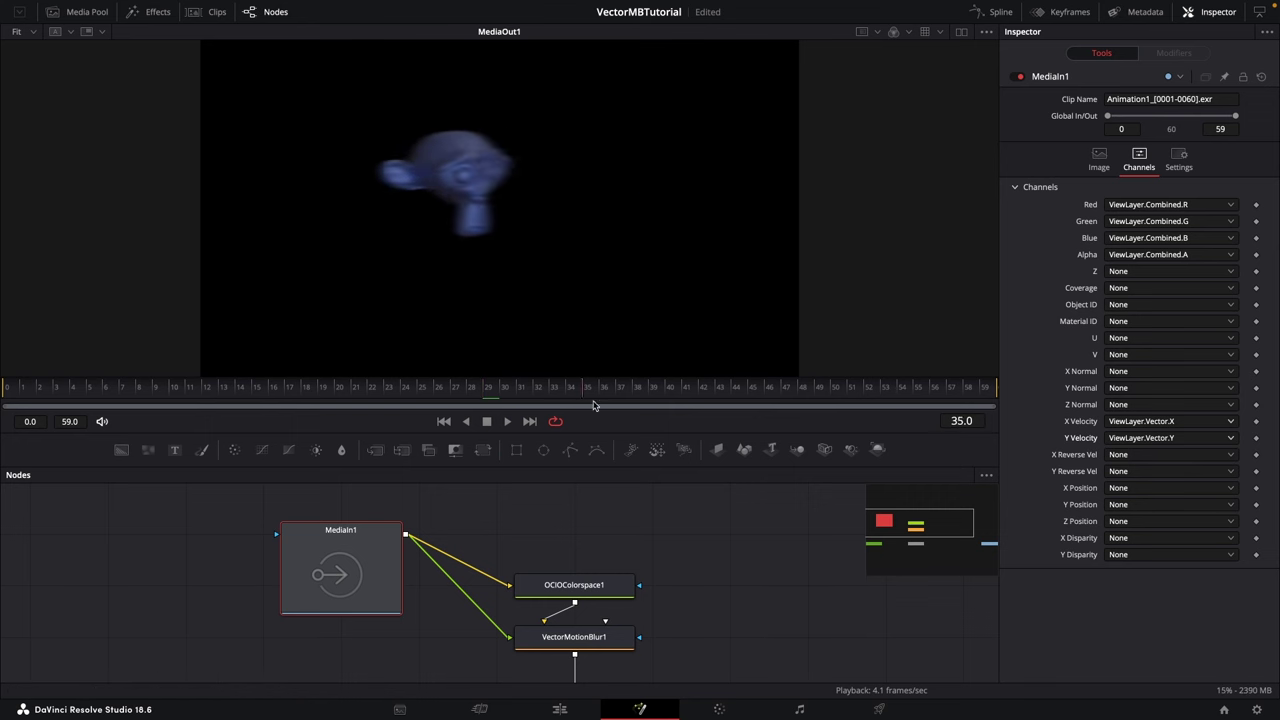
left_click(476, 397)
Step: From frame 27, test VectorMotionBlur1's Scale for stronger blur, then play back the blurred animation
left_click_drag(476, 397, 456, 397)
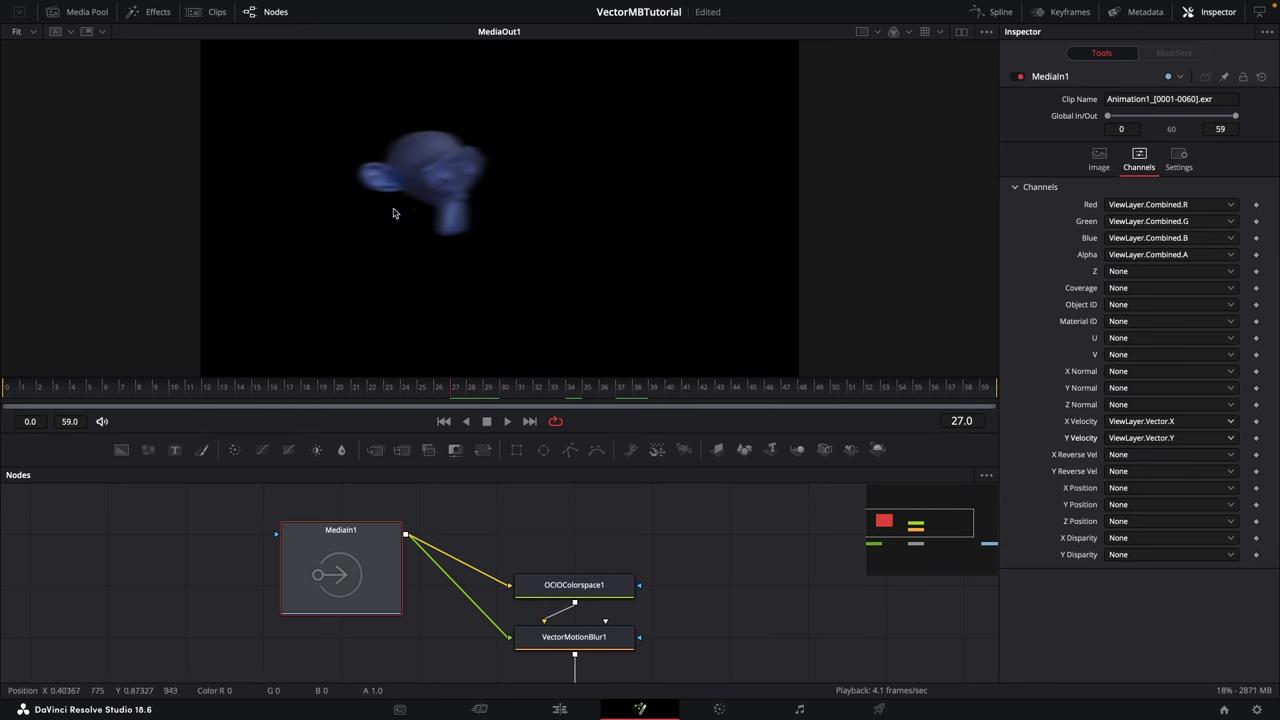
scroll(603, 493, "down", 2)
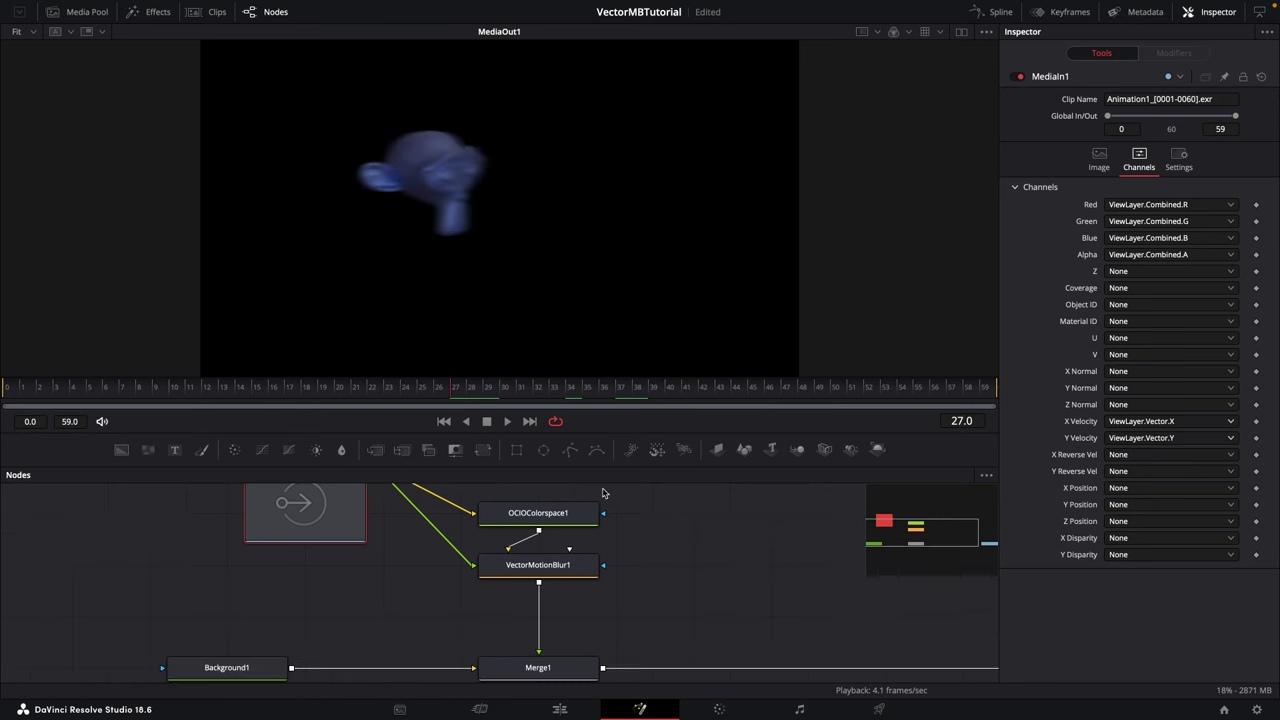
left_click(535, 566)
scroll(683, 571, "right", 3)
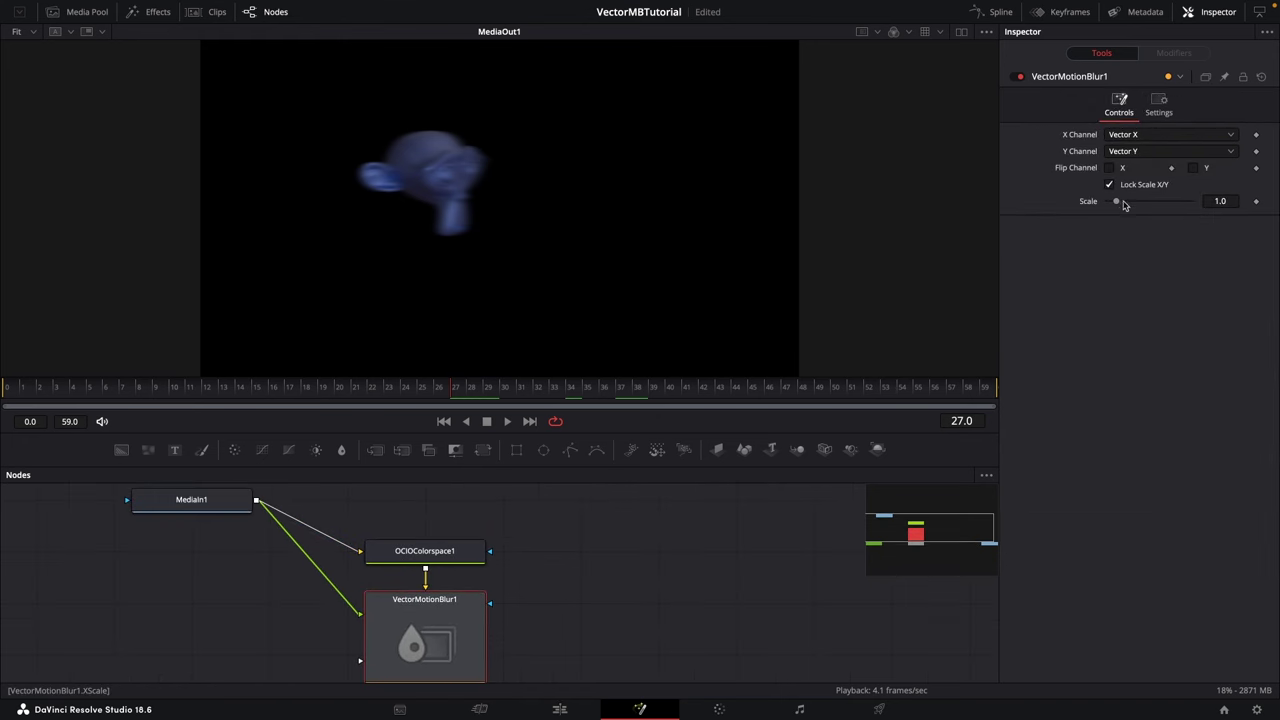
mouse_move(1119, 202)
left_mouse_down()
mouse_move(1186, 205)
mouse_move(1112, 207)
left_mouse_up()
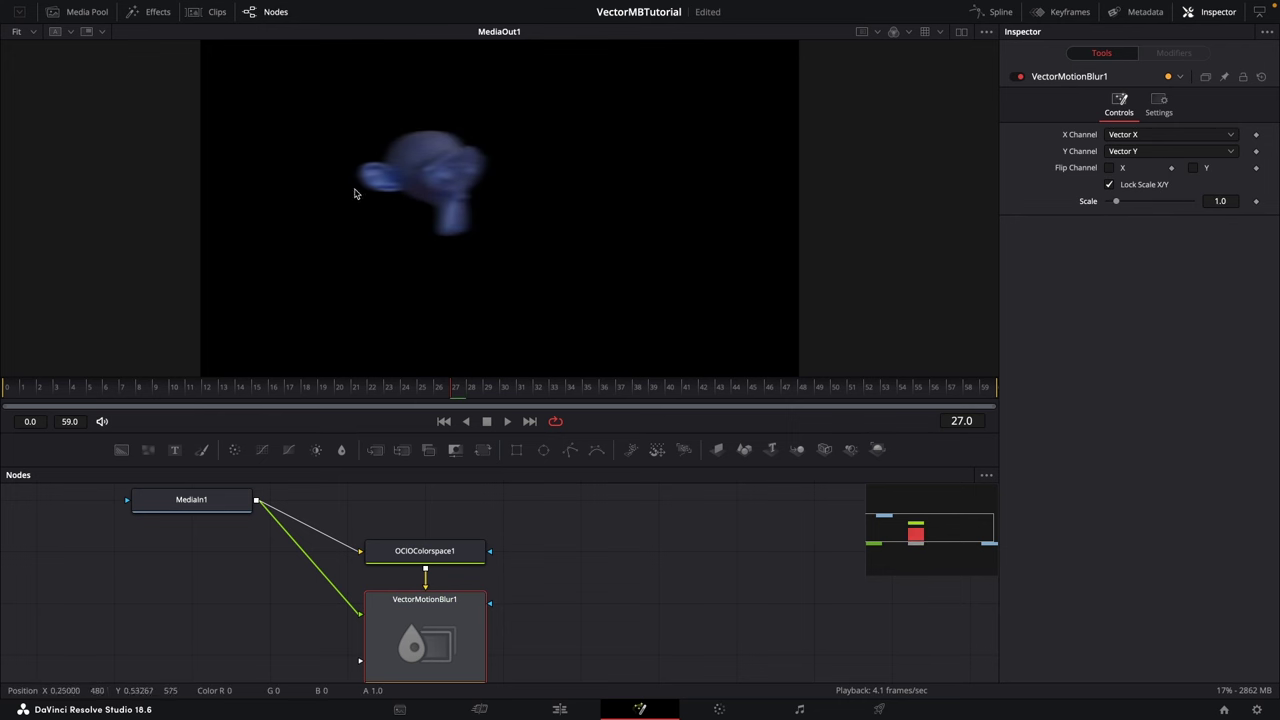
scroll(520, 186, "up", 2)
key("space")
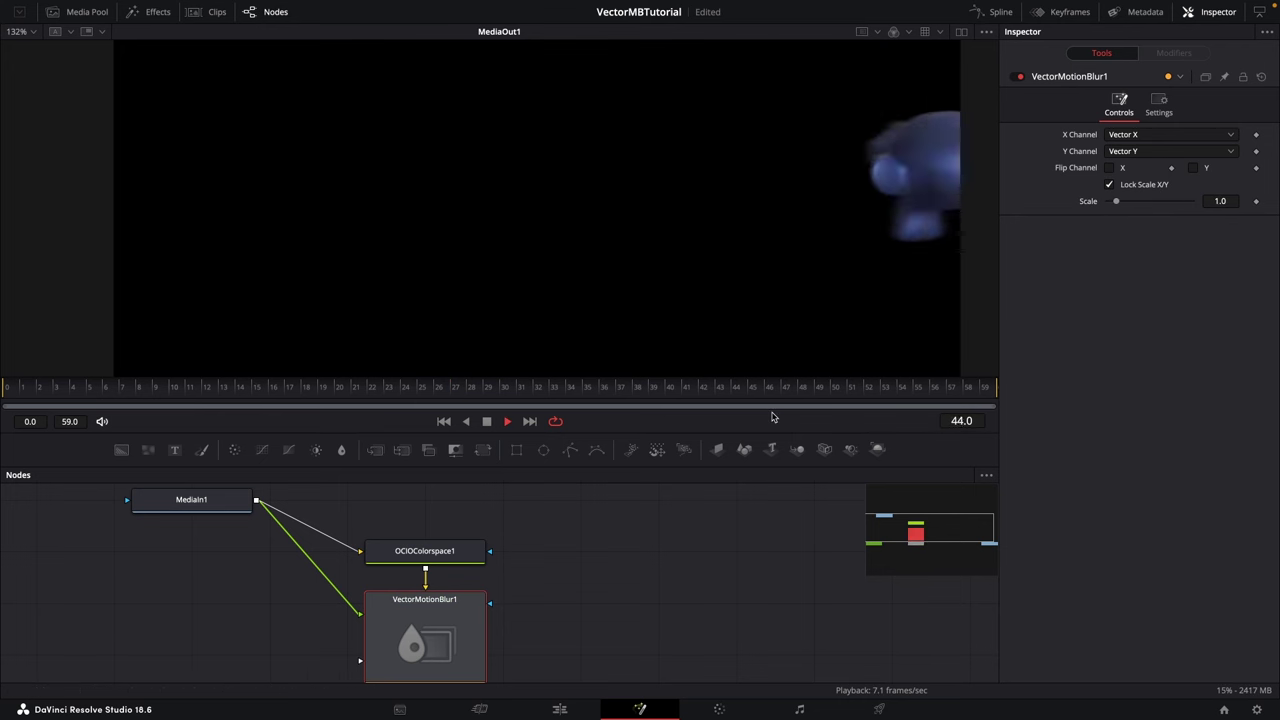